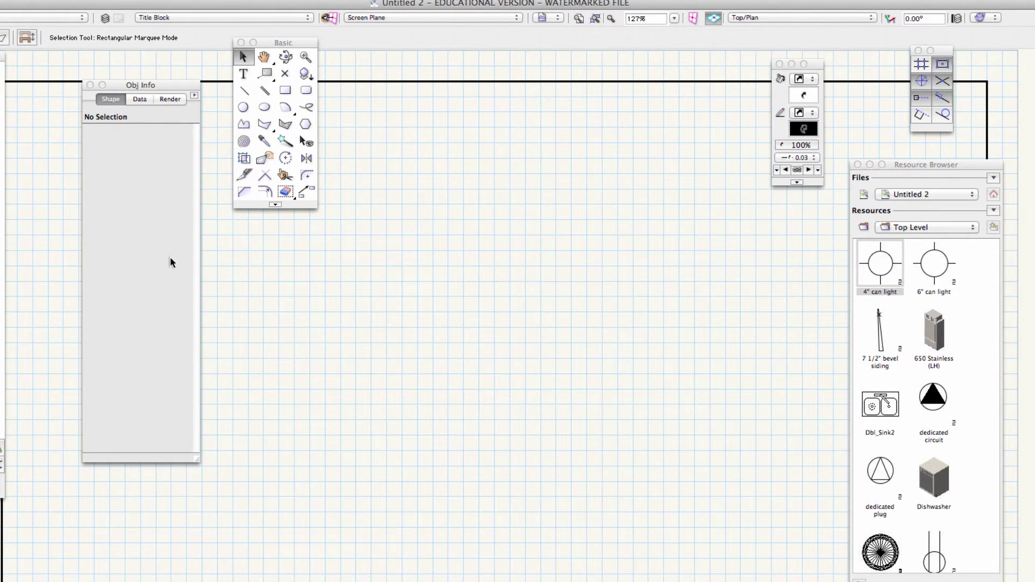
# - Place a circle with a 1/2" diameter on the sheet and zoom in closely on it
pyautogui.doubleClick(242, 108)
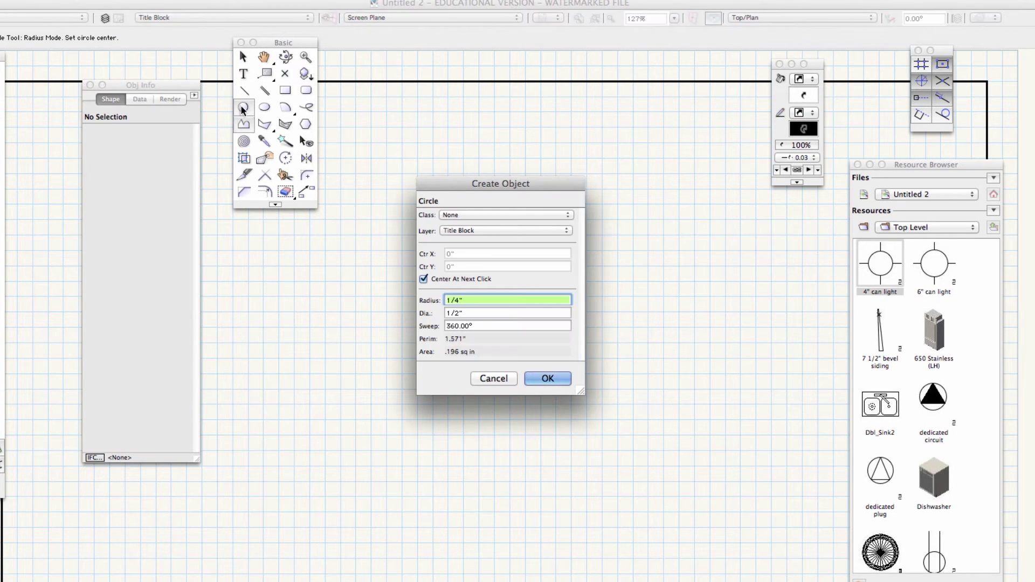
pyautogui.click(466, 312)
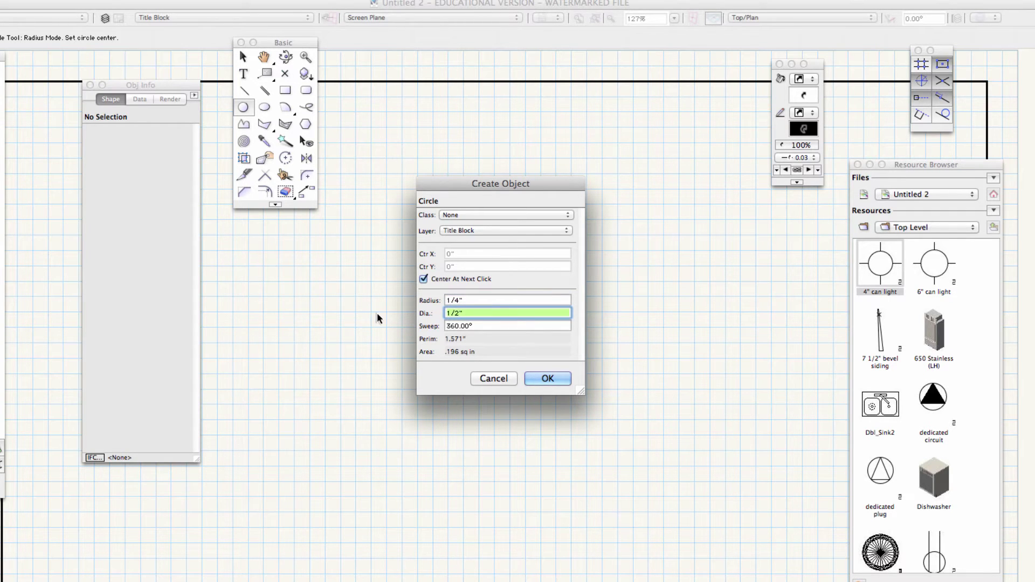
pyautogui.write('1/2')
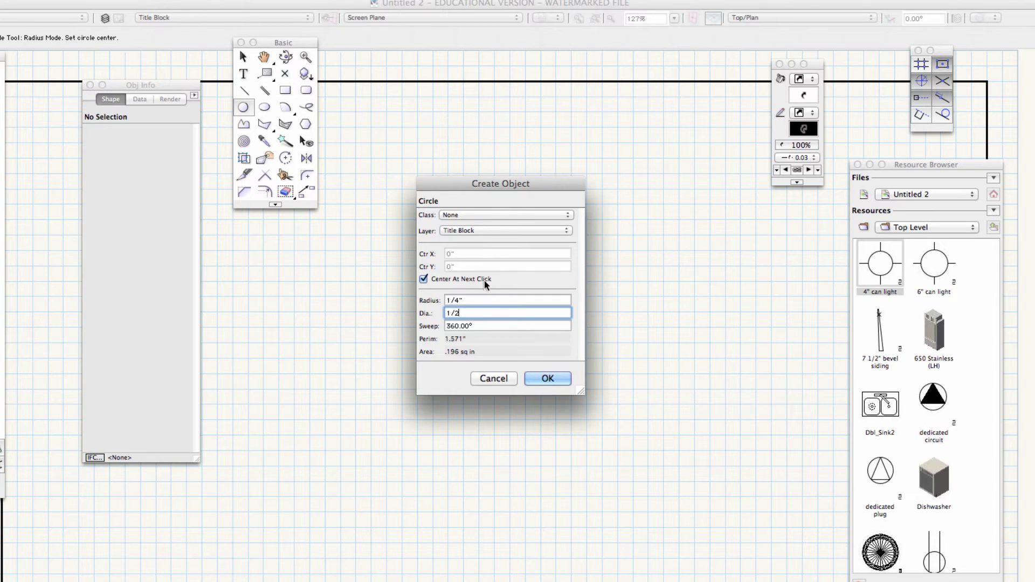
pyautogui.click(545, 379)
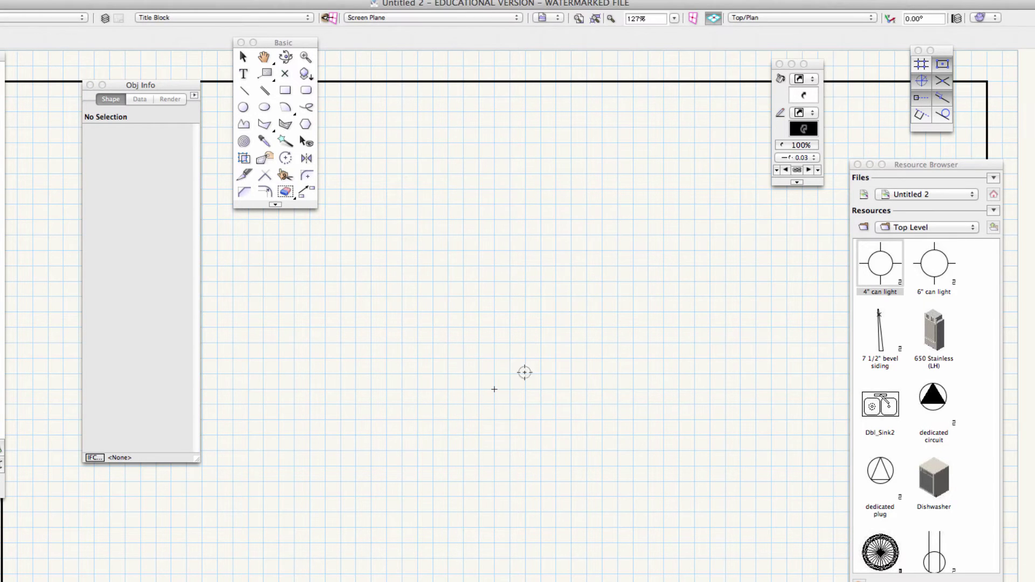
pyautogui.click(412, 344)
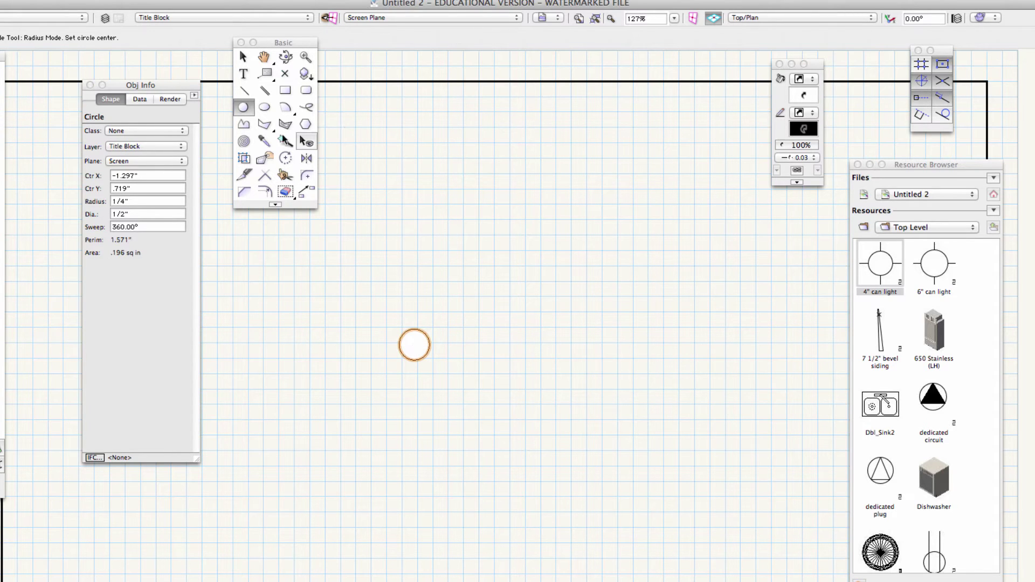
pyautogui.click(305, 57)
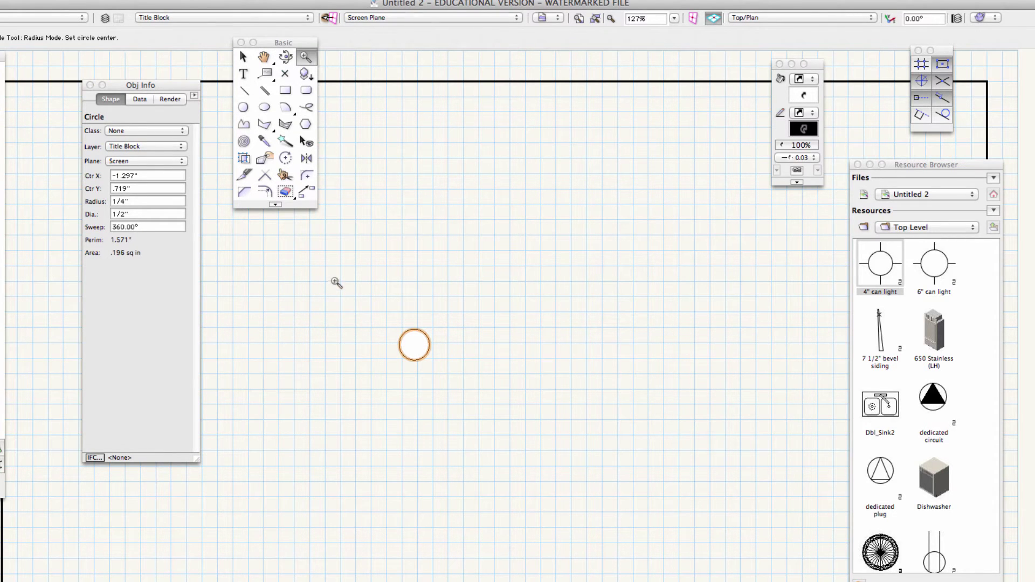
pyautogui.moveTo(335, 280); pyautogui.dragTo(527, 422)
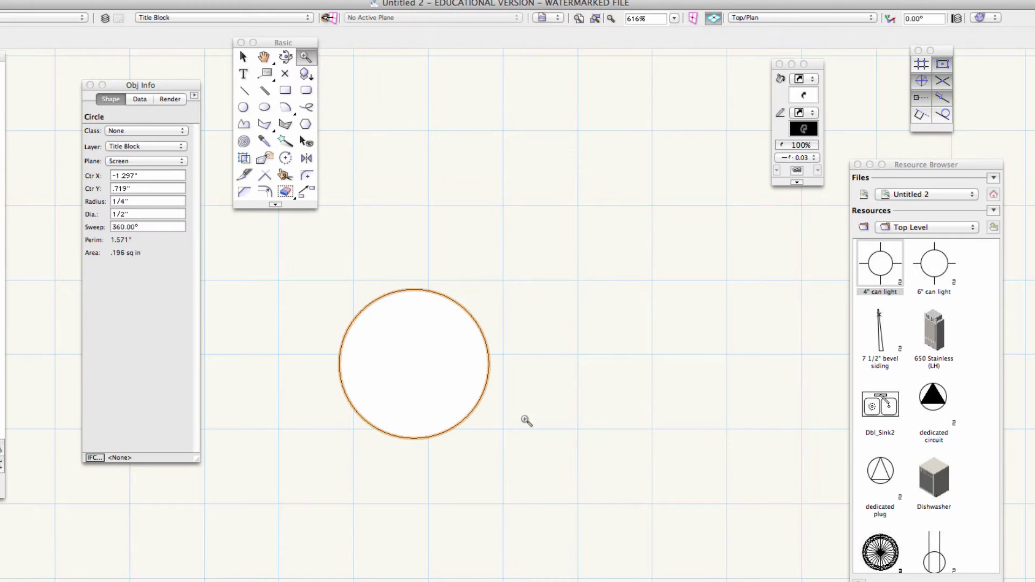
# - Draw a closed right-triangle polyline from the circle's centre, straight up, then diagonally left
pyautogui.click(263, 125)
pyautogui.click(414, 364)
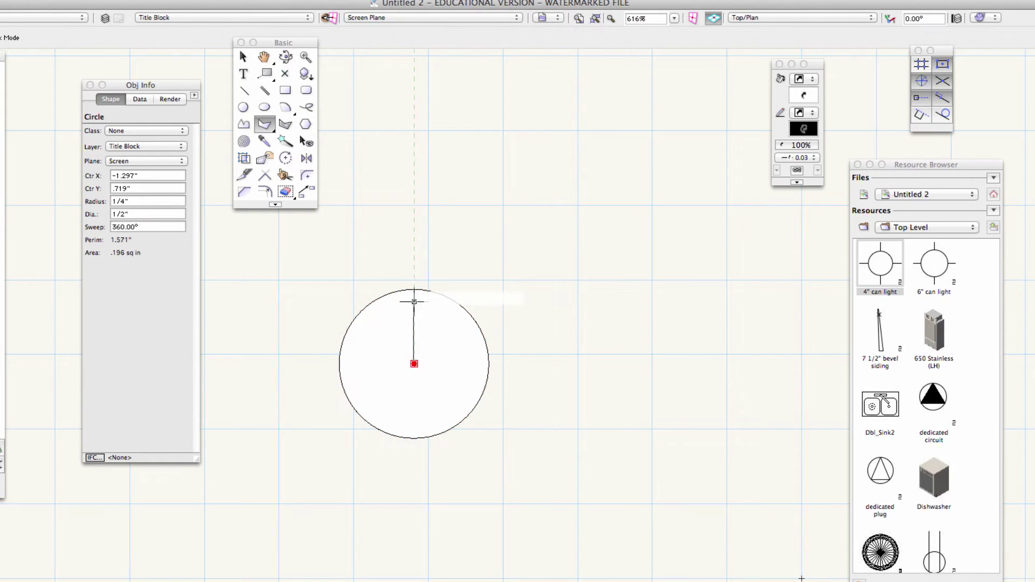
pyautogui.click(414, 244)
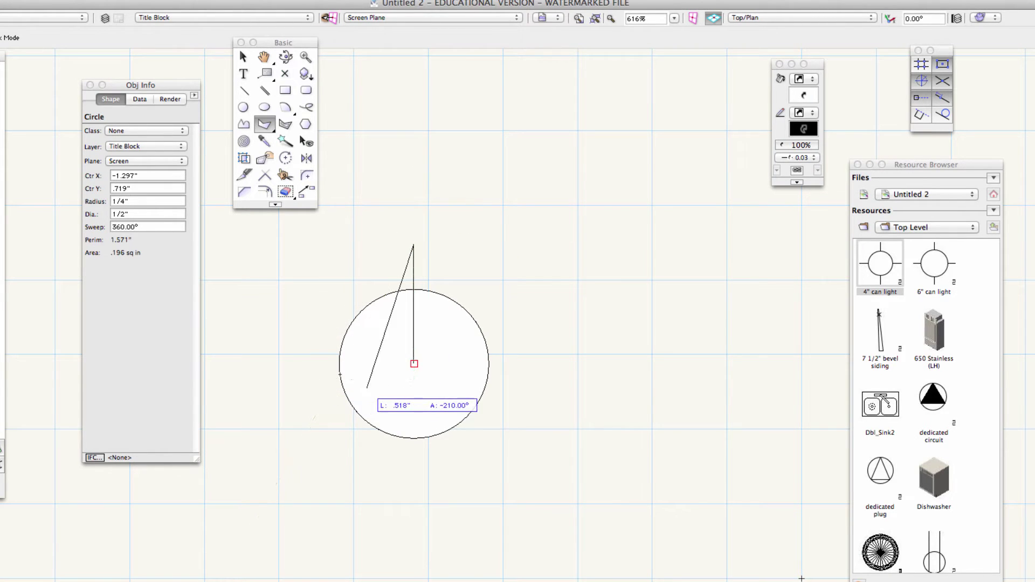
pyautogui.click(295, 364)
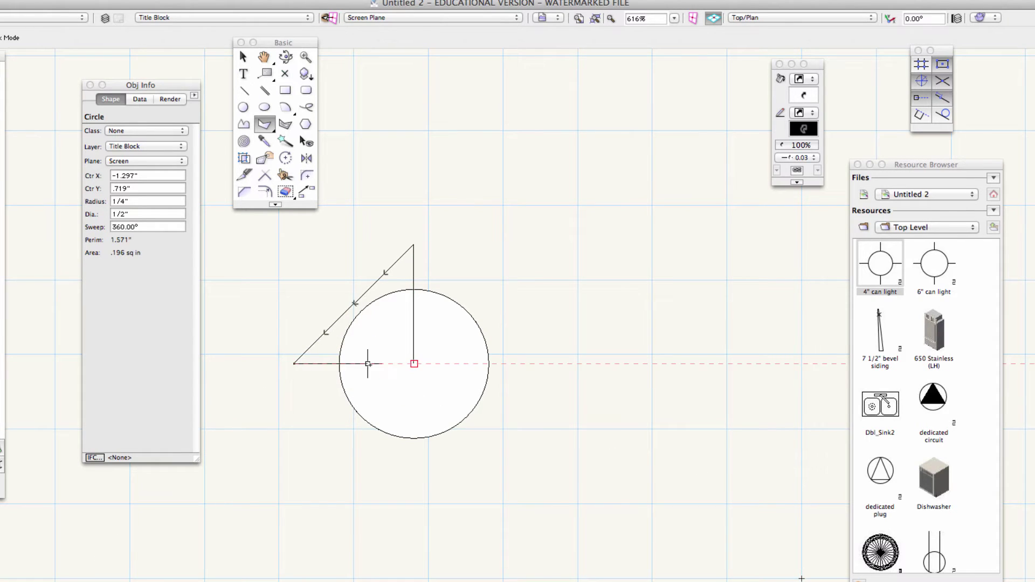
pyautogui.click(414, 364)
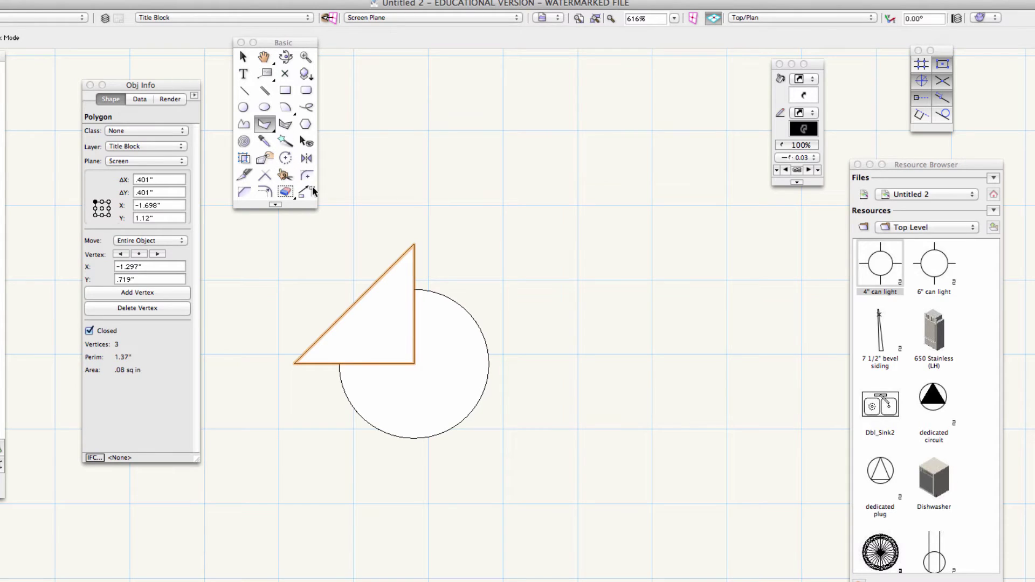
# - Mirror the triangle across its vertical edge to form a peak over the circle
pyautogui.click(307, 158)
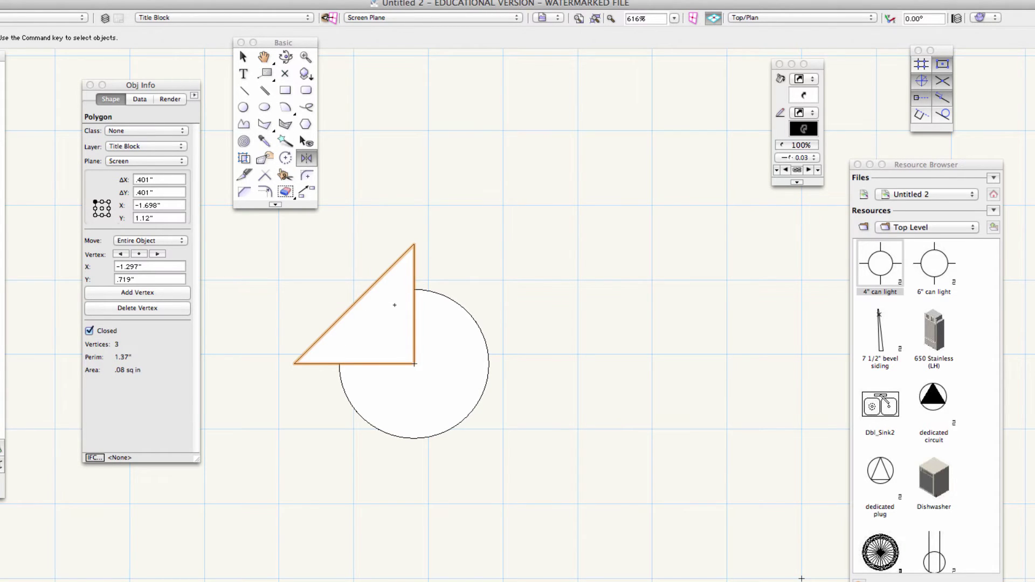
pyautogui.click(415, 245)
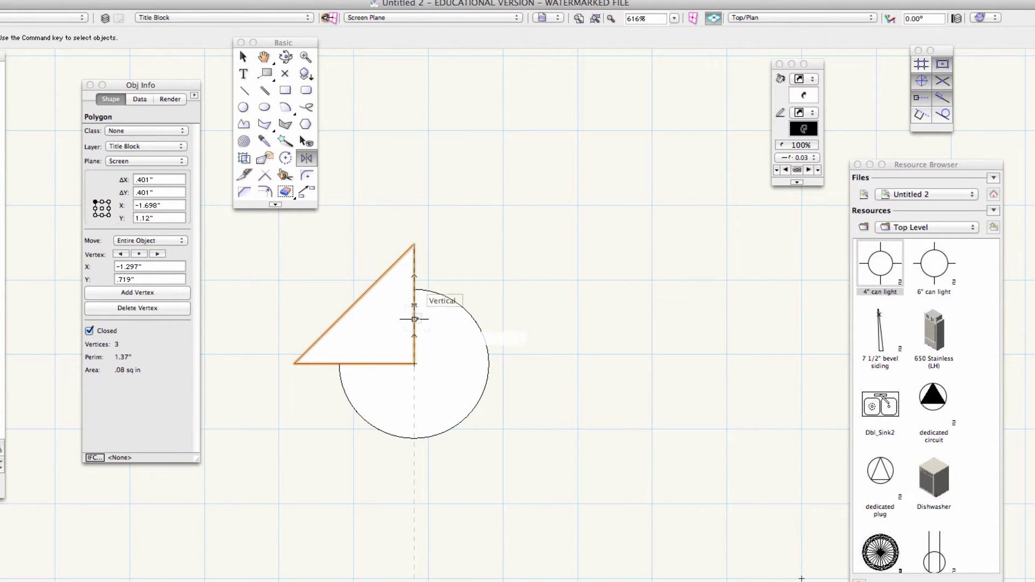
pyautogui.click(414, 318)
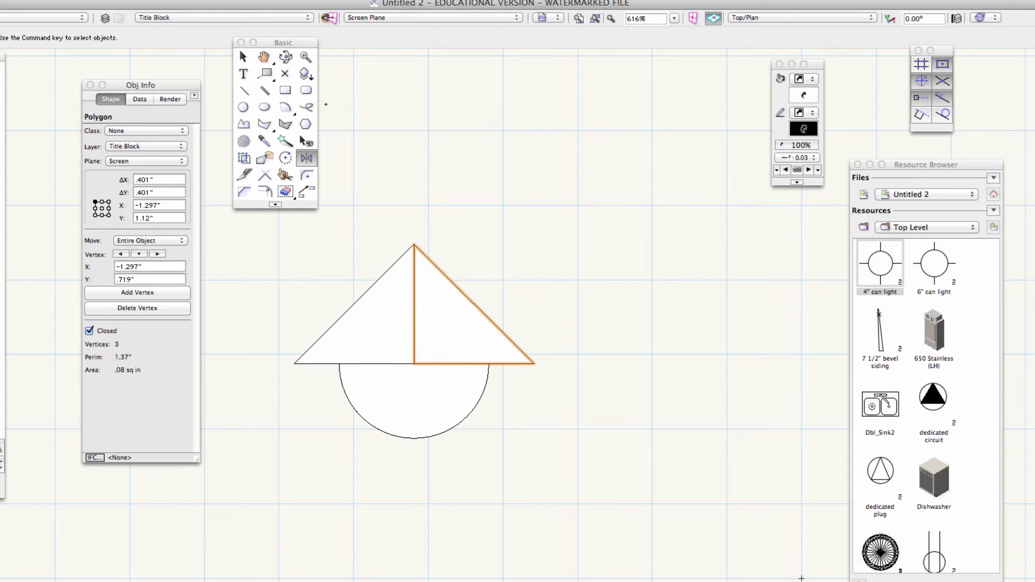
pyautogui.click(244, 57)
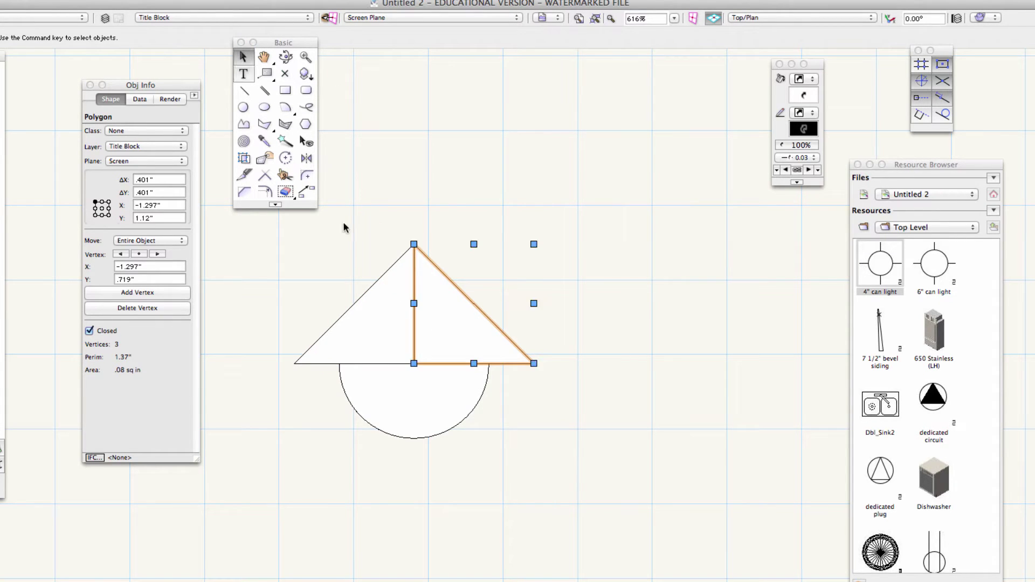
# - Merge the two triangles into one shape with Add Surface
pyautogui.moveTo(484, 285); pyautogui.dragTo(640, 411)
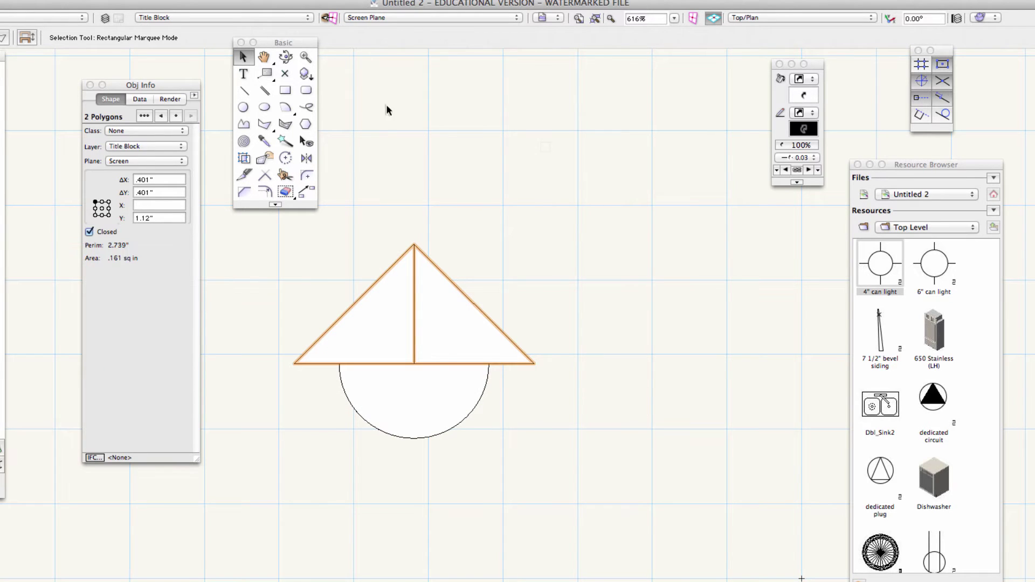
pyautogui.click(68, 0)
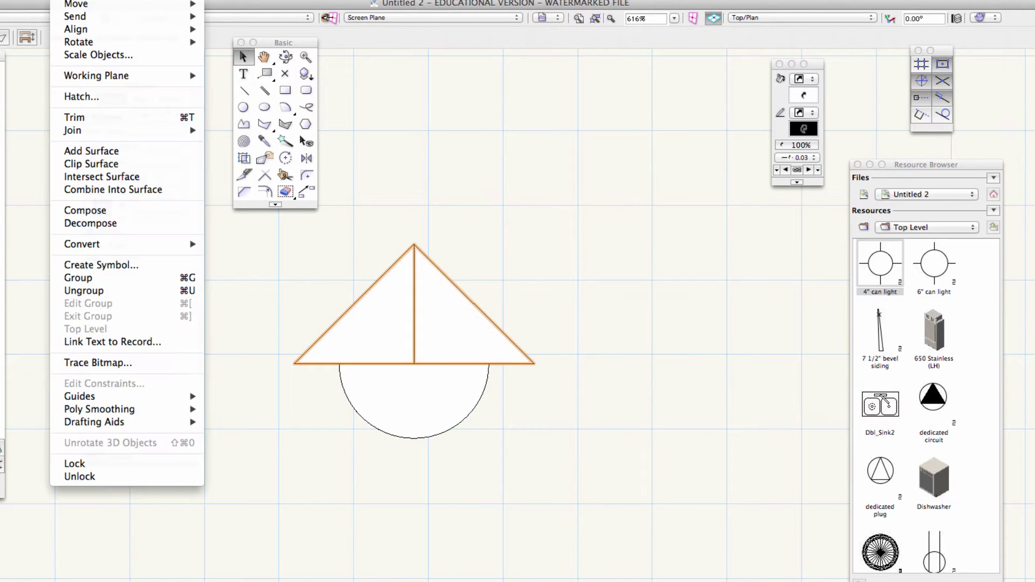
pyautogui.click(112, 153)
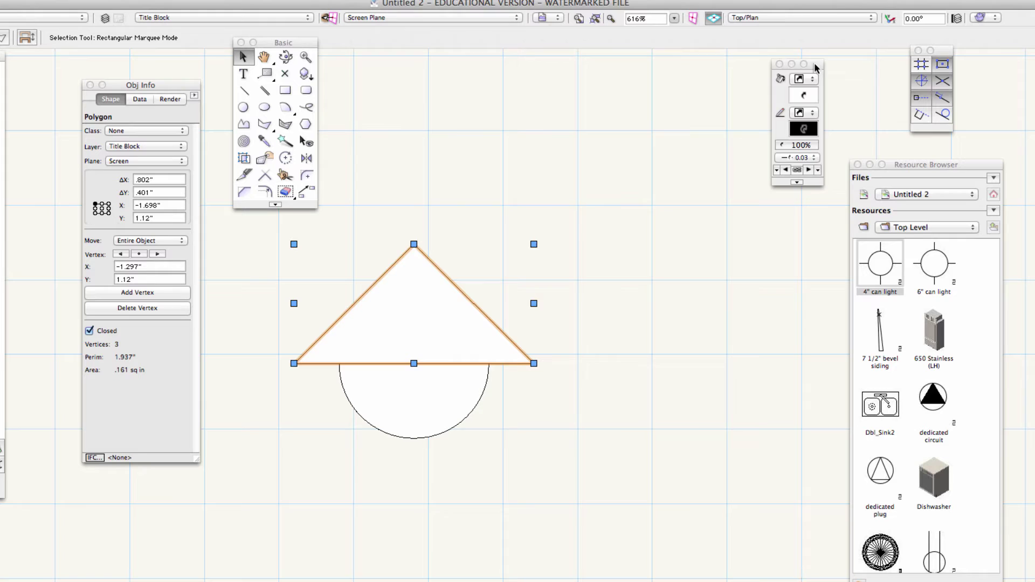
# - Fill the merged triangle with black and send it behind the circle
pyautogui.moveTo(814, 63); pyautogui.dragTo(509, 64)
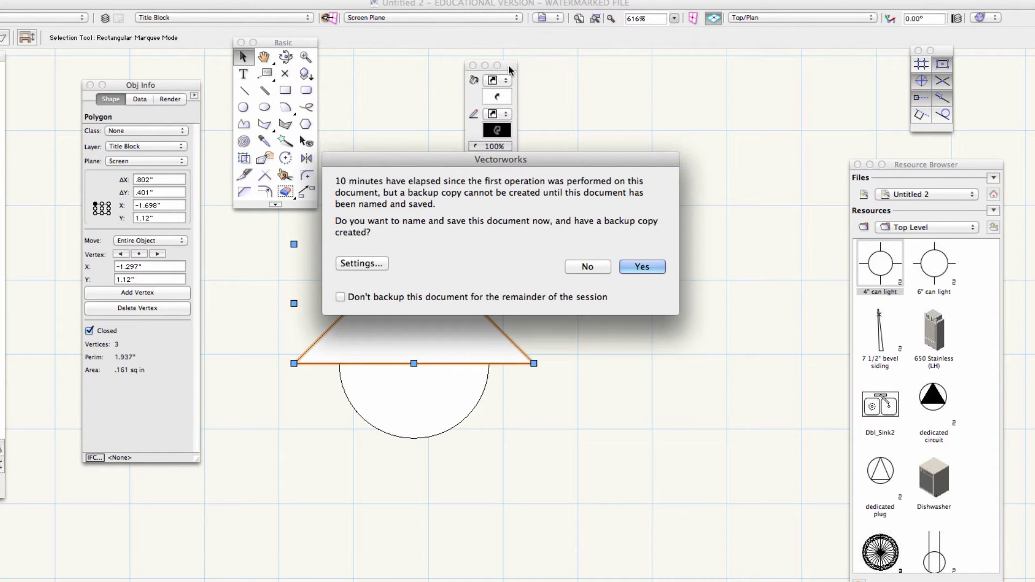
pyautogui.click(588, 266)
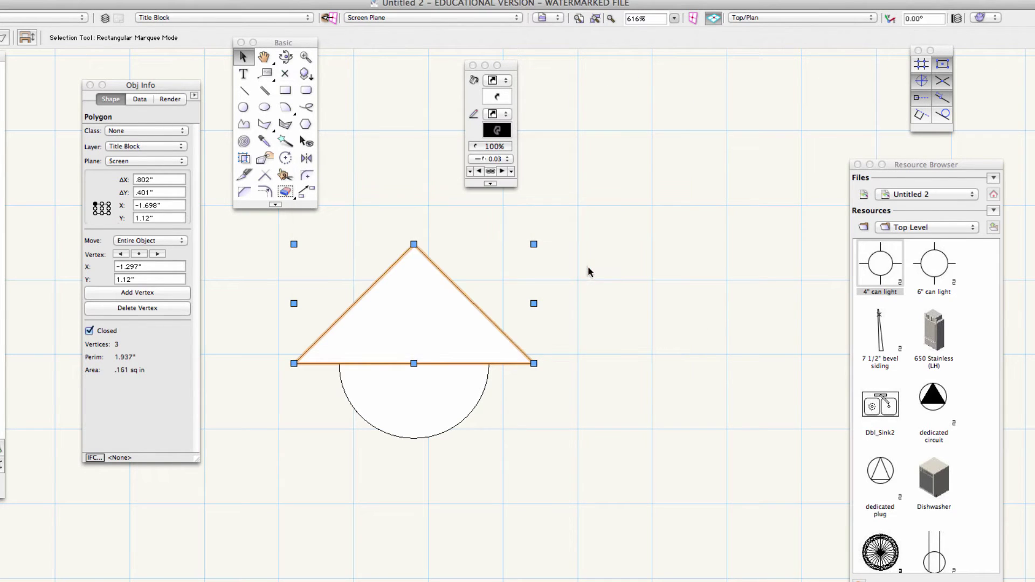
pyautogui.click(496, 97)
pyautogui.click(505, 151)
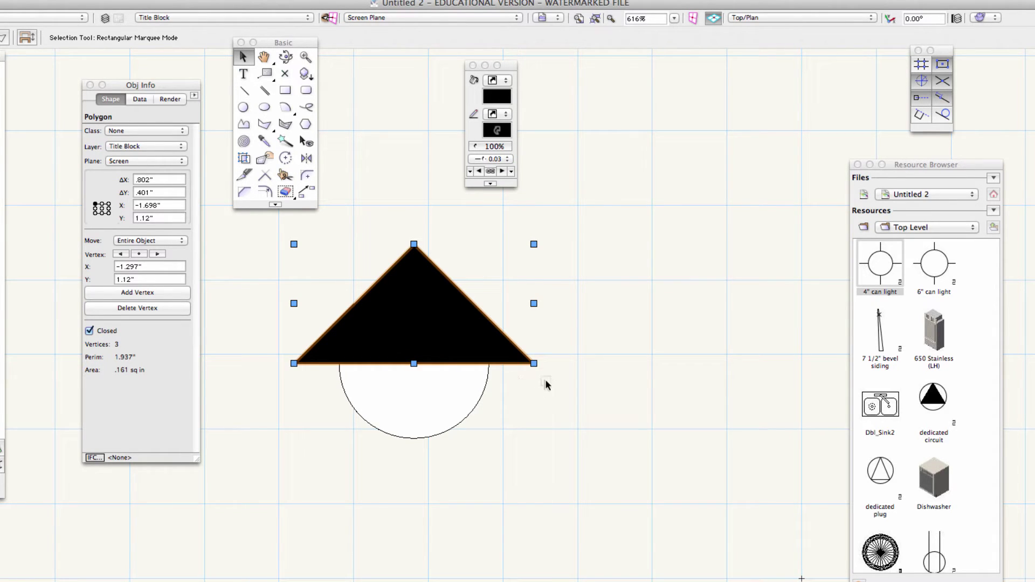
pyautogui.press('super+shift+b')
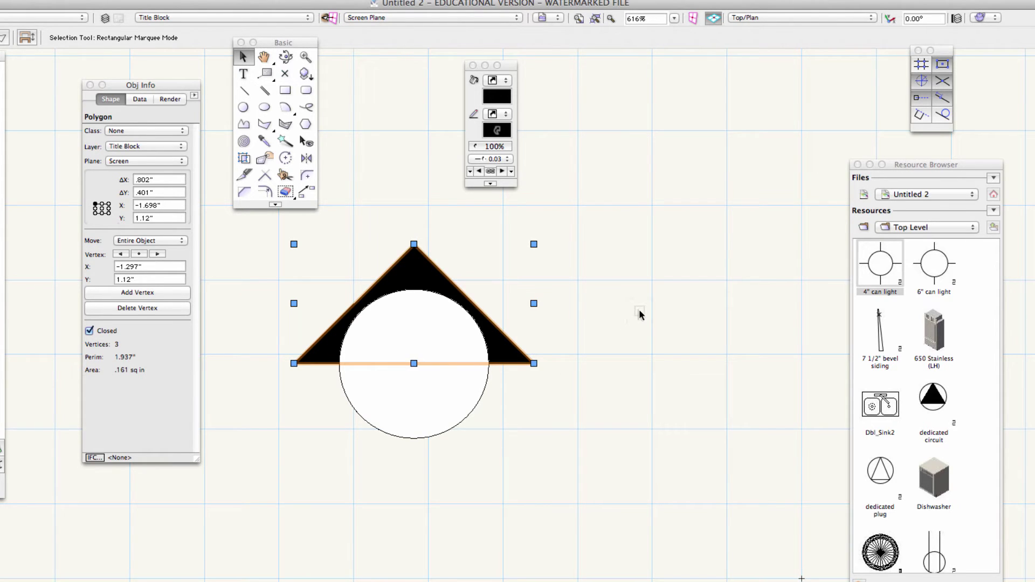
pyautogui.click(639, 309)
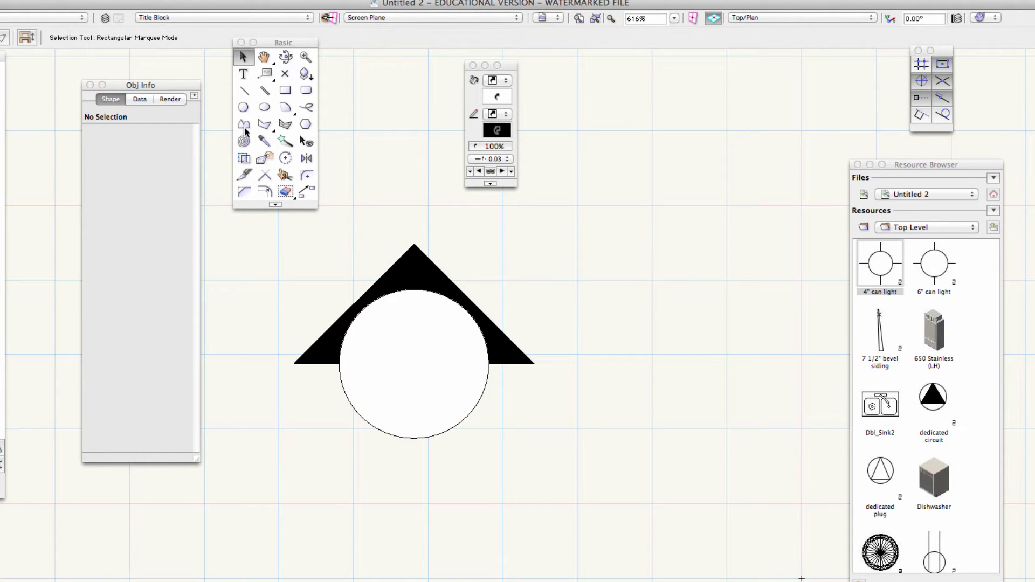
# - Draw a horizontal line across the circle from its left edge to its right edge
pyautogui.click(243, 90)
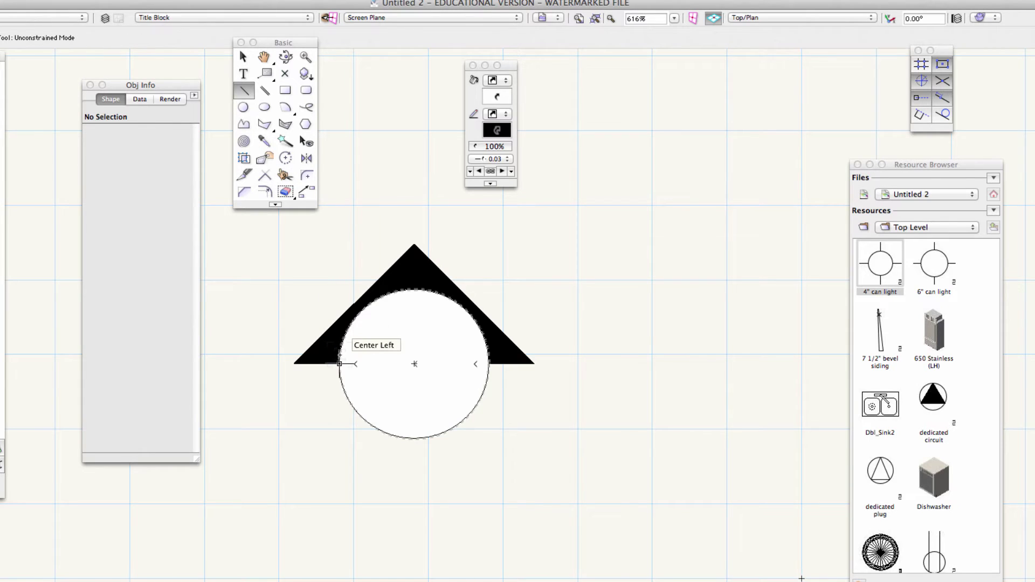
pyautogui.click(339, 363)
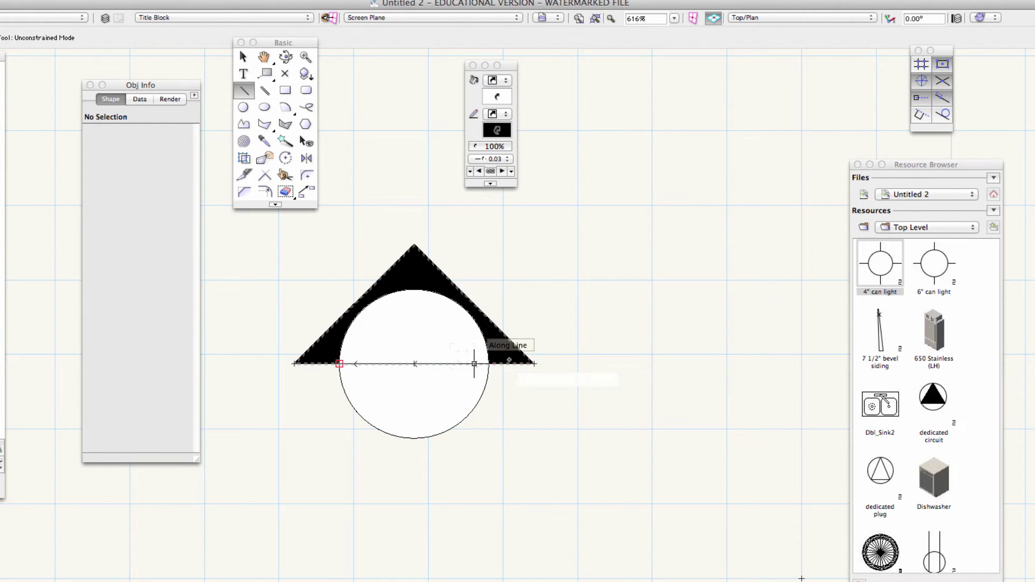
pyautogui.click(489, 364)
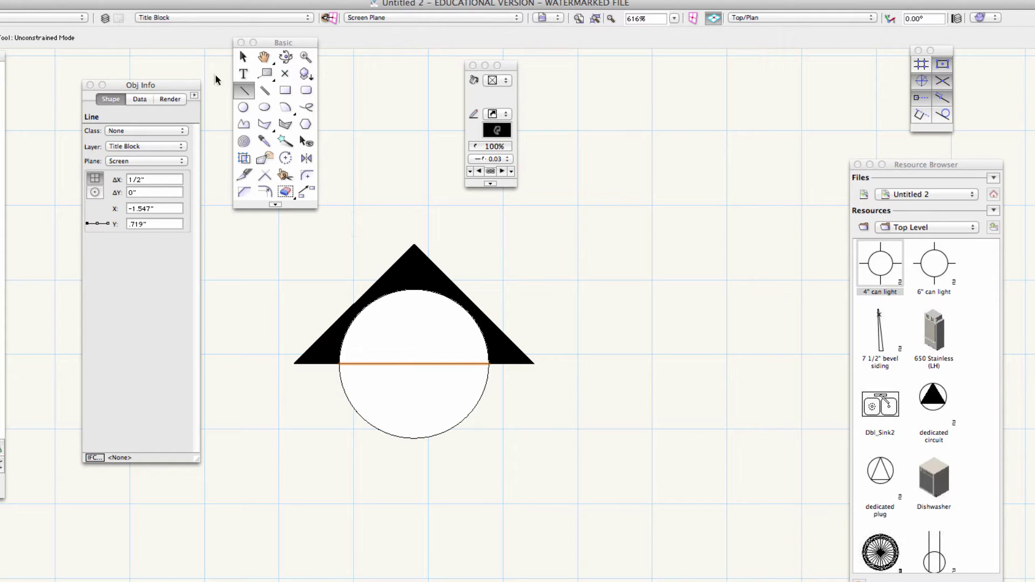
# - Set the line thickness of the triangle, circle and line to 0.15
pyautogui.click(243, 57)
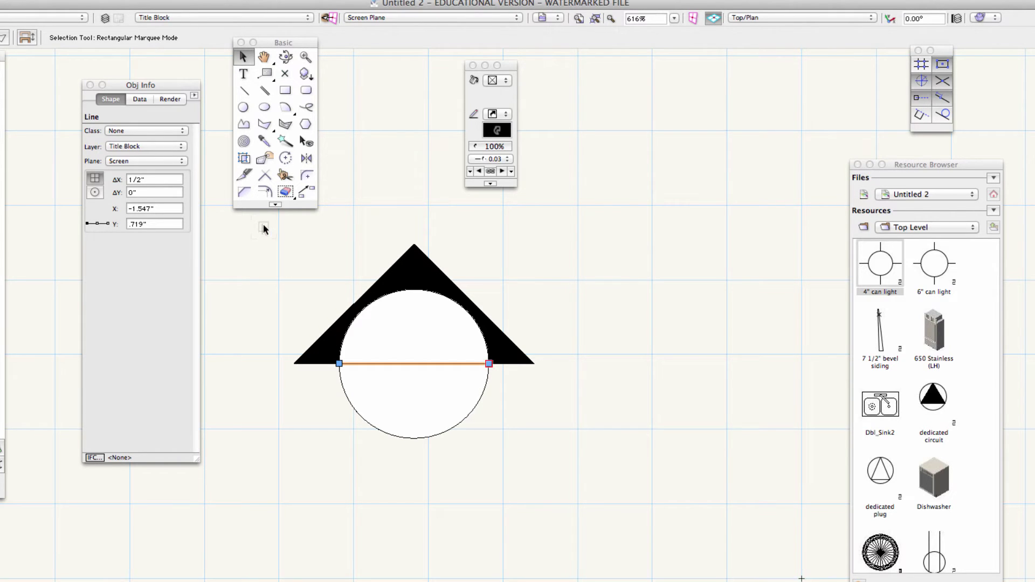
pyautogui.moveTo(268, 229); pyautogui.dragTo(632, 491)
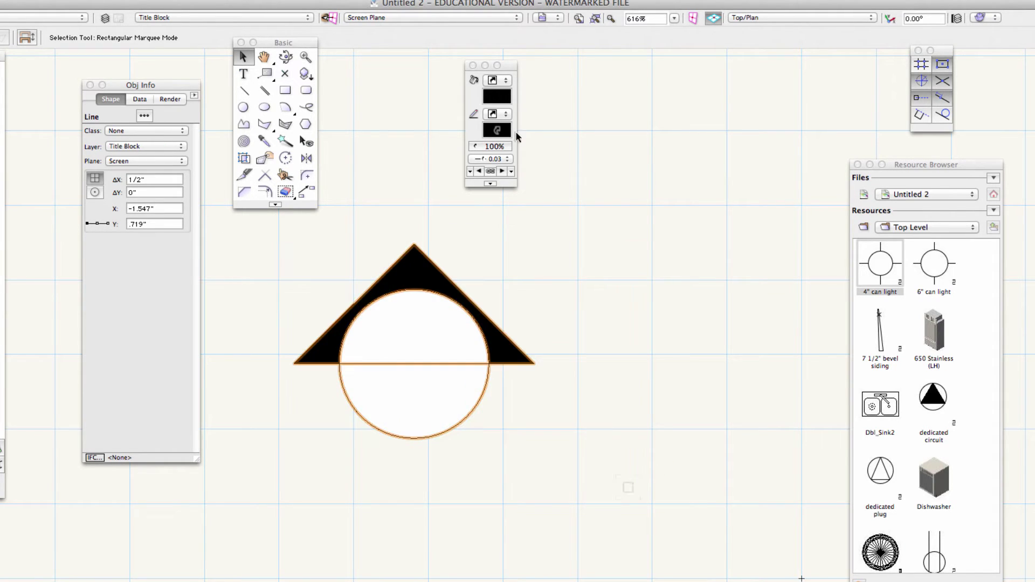
pyautogui.click(498, 159)
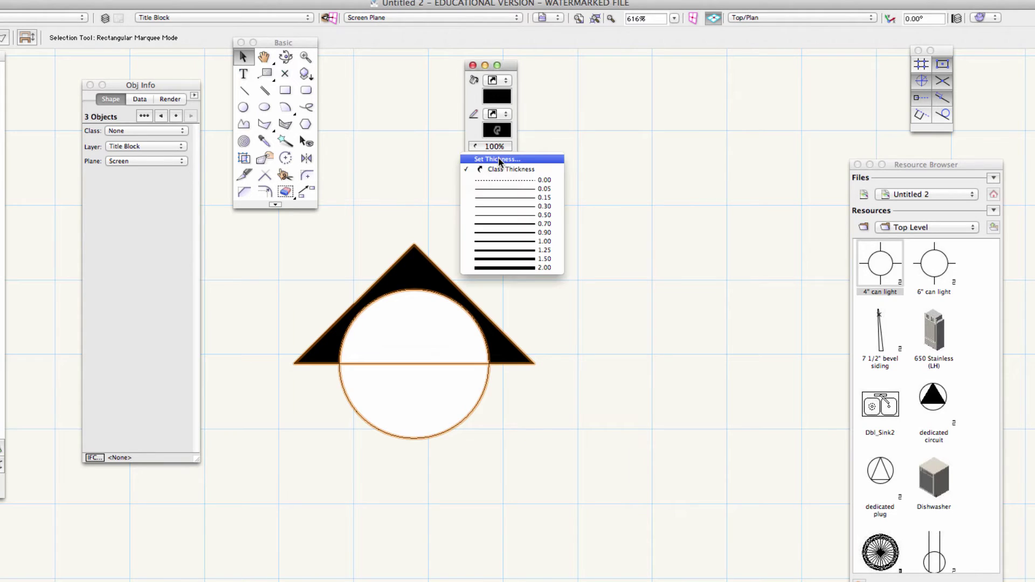
pyautogui.click(495, 197)
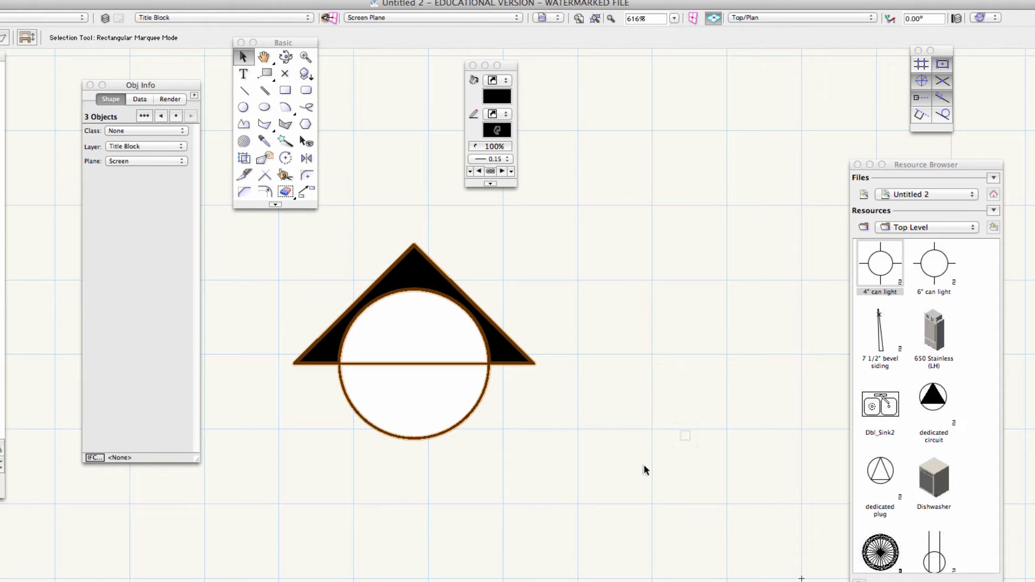
pyautogui.click(558, 473)
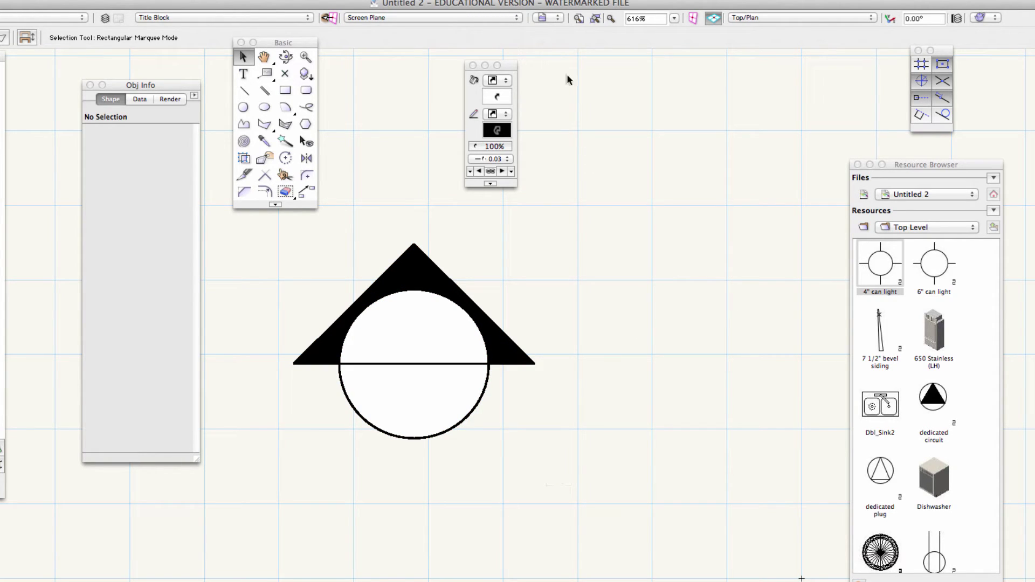
# - Fit the whole sheet in the window and select the marker's three shapes
pyautogui.click(579, 19)
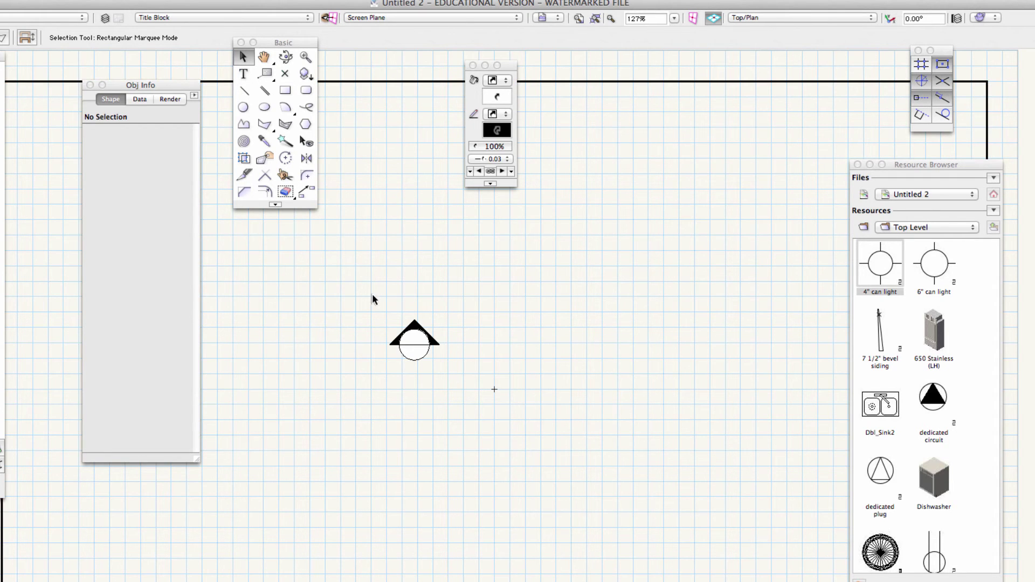
pyautogui.moveTo(373, 295); pyautogui.dragTo(483, 419)
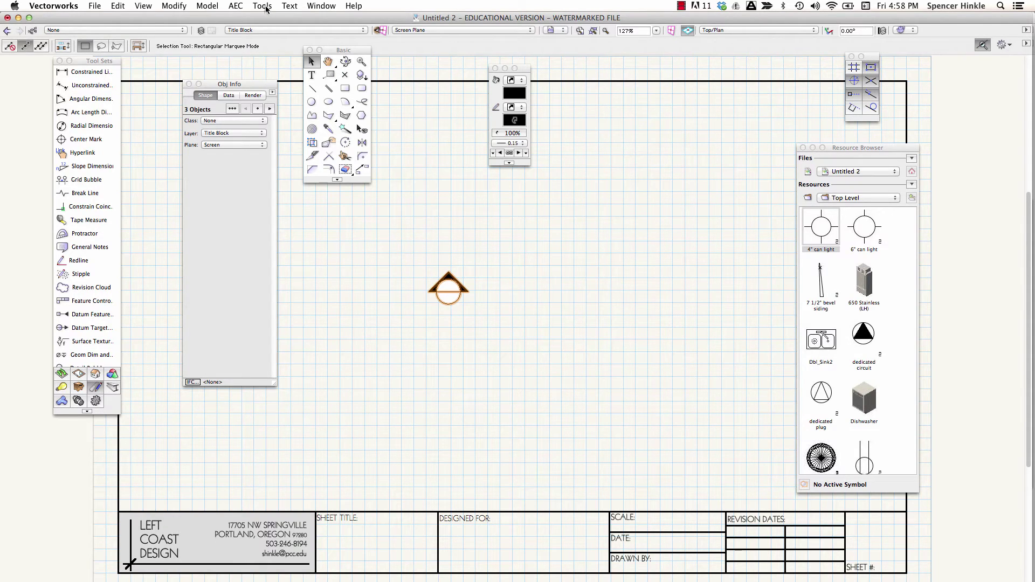
# - Start Create Symbol from the selected shapes and name it 'Elev Marker'
pyautogui.click(174, 6)
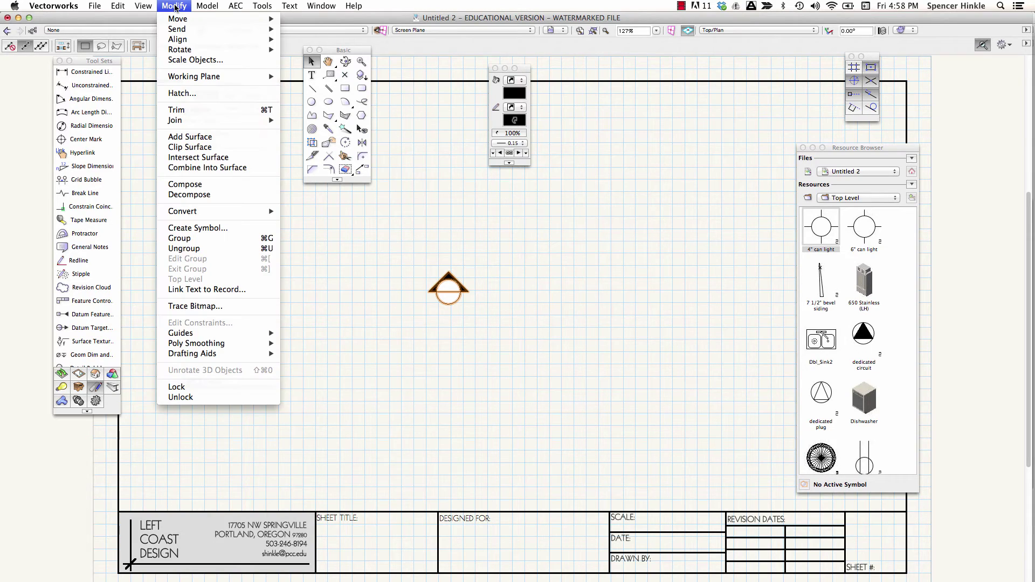
pyautogui.click(216, 228)
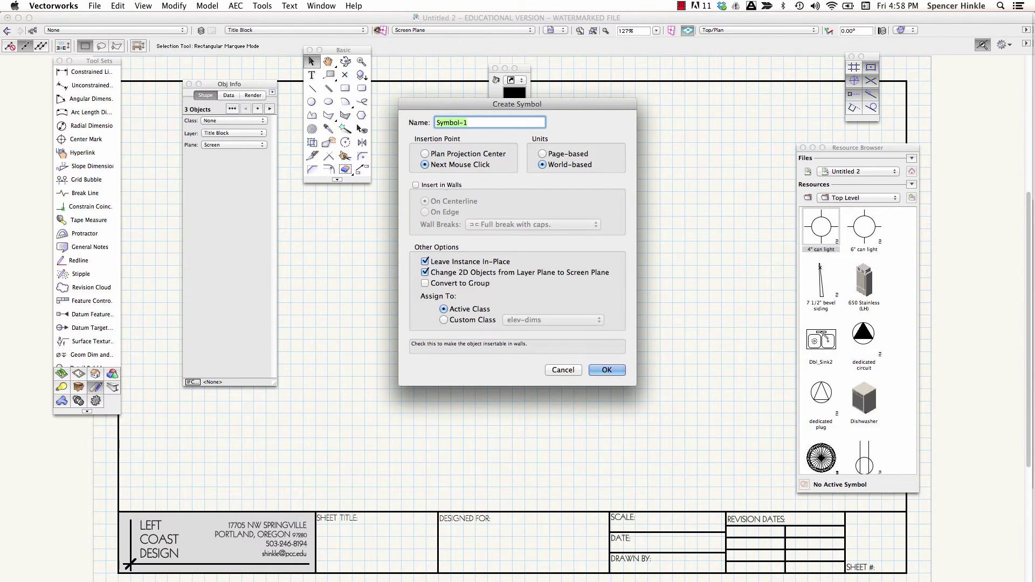
pyautogui.write('Elev Marker 2')
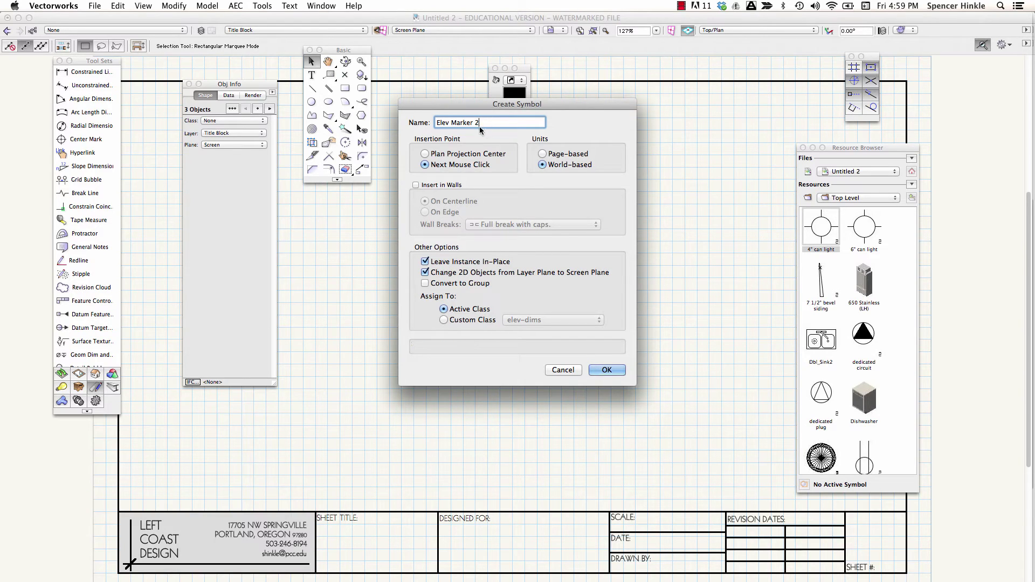
pyautogui.press('BackSpace')
# - Set the Elev Marker symbol's units to Page-based and confirm creation
pyautogui.click(542, 154)
pyautogui.click(606, 370)
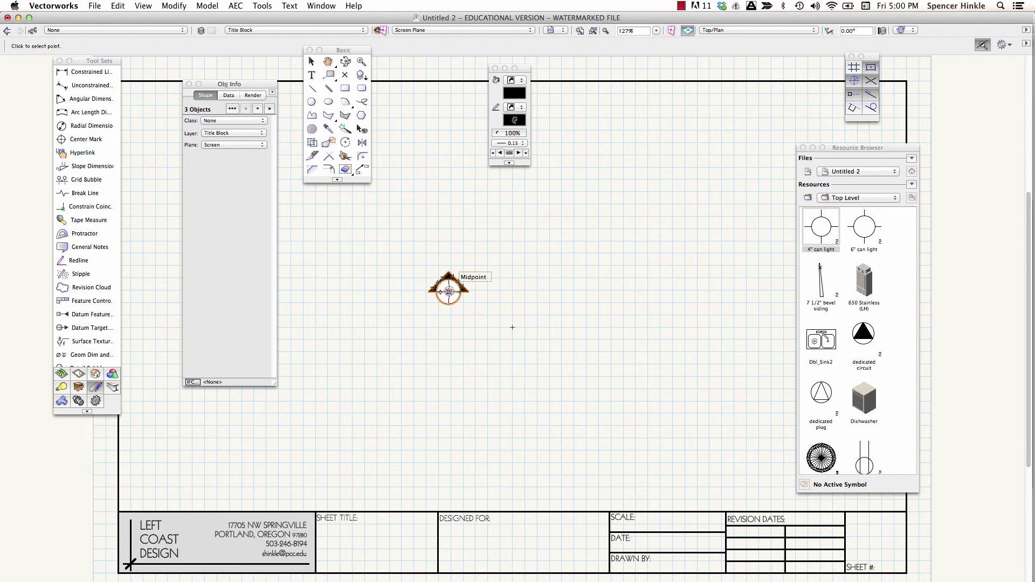
# - Set the symbol's insertion point at the marker's midpoint
pyautogui.click(449, 291)
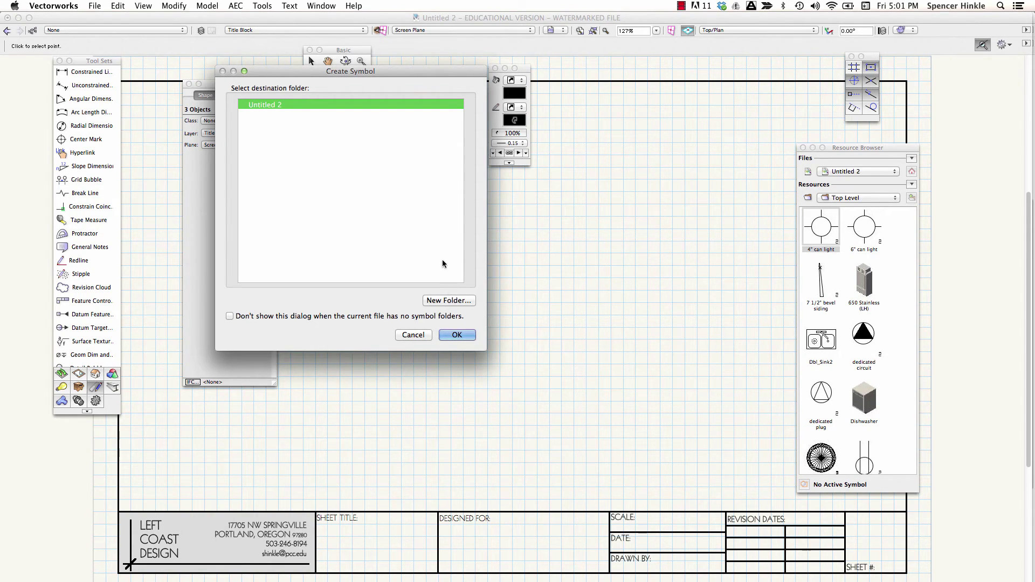
# - Save Elev Marker into Untitled 2 and scroll the Resource Browser to the marker symbols
pyautogui.click(456, 335)
pyautogui.click(456, 332)
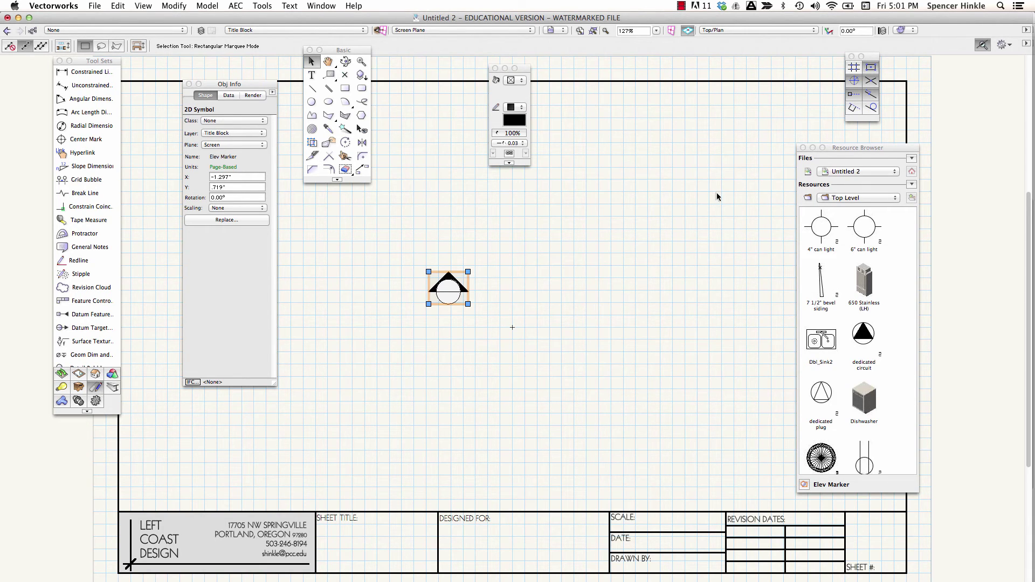
pyautogui.moveTo(860, 147); pyautogui.dragTo(600, 65)
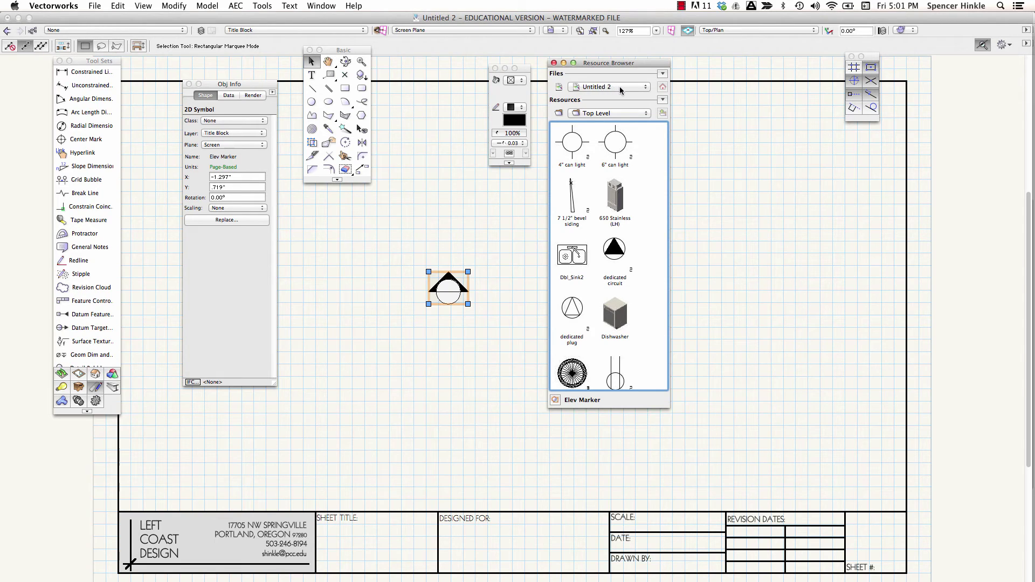
pyautogui.click(601, 88)
pyautogui.click(600, 89)
pyautogui.scroll(-5, 629, 330)
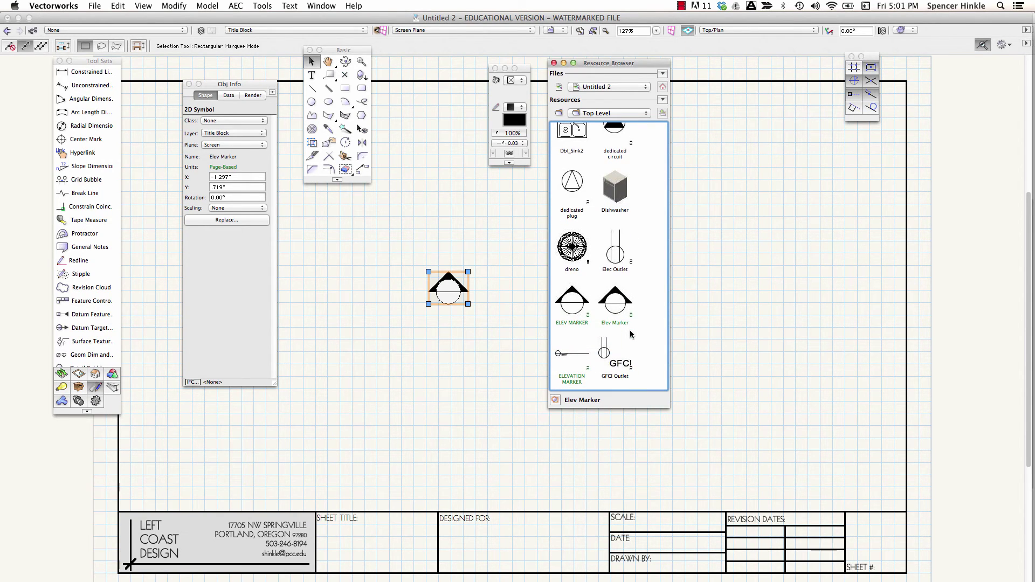
pyautogui.scroll(-2, 630, 331)
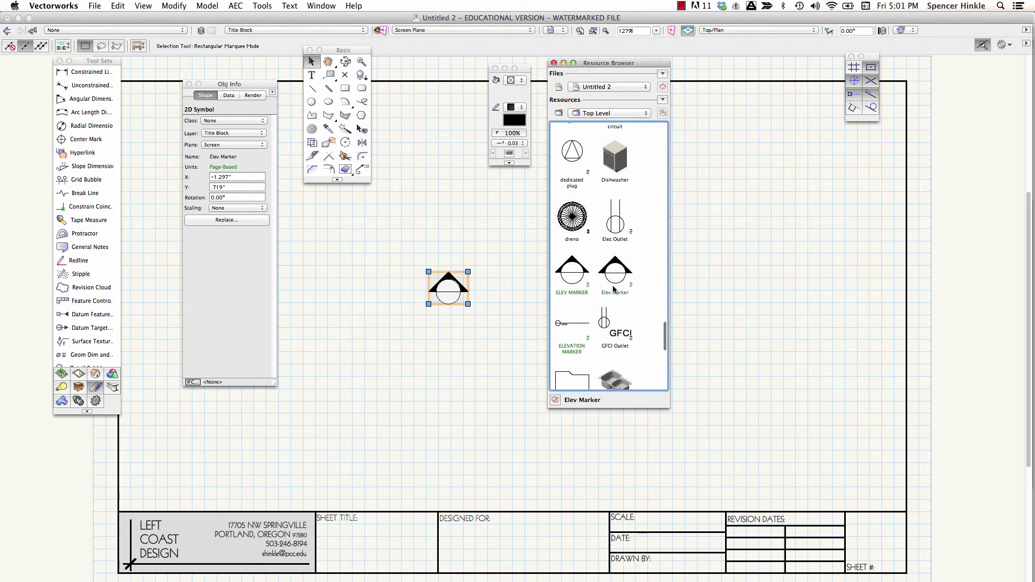
# - Delete the old ELEV MARKER symbol from the Resource Browser
pyautogui.rightClick(574, 276)
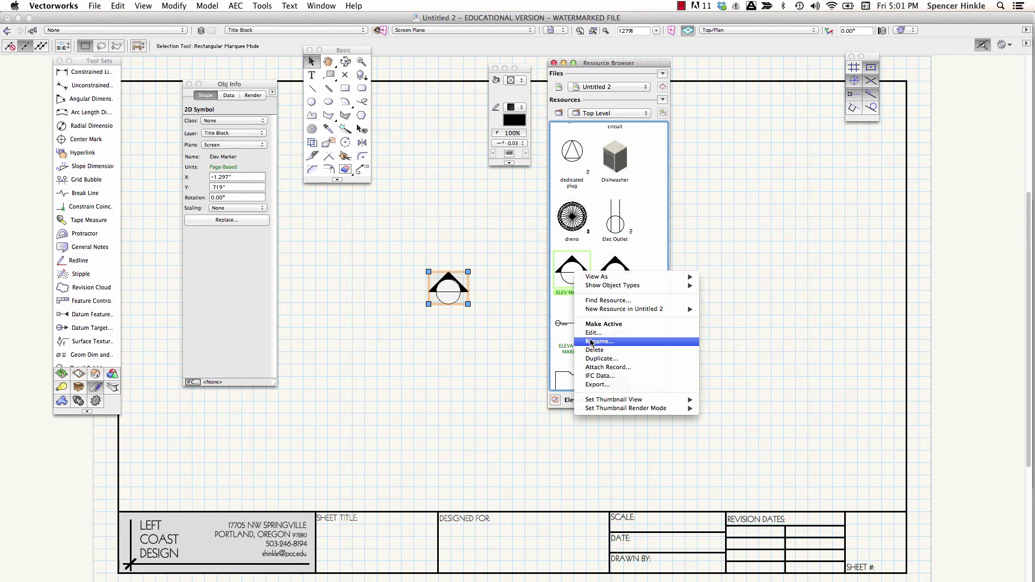
pyautogui.click(598, 350)
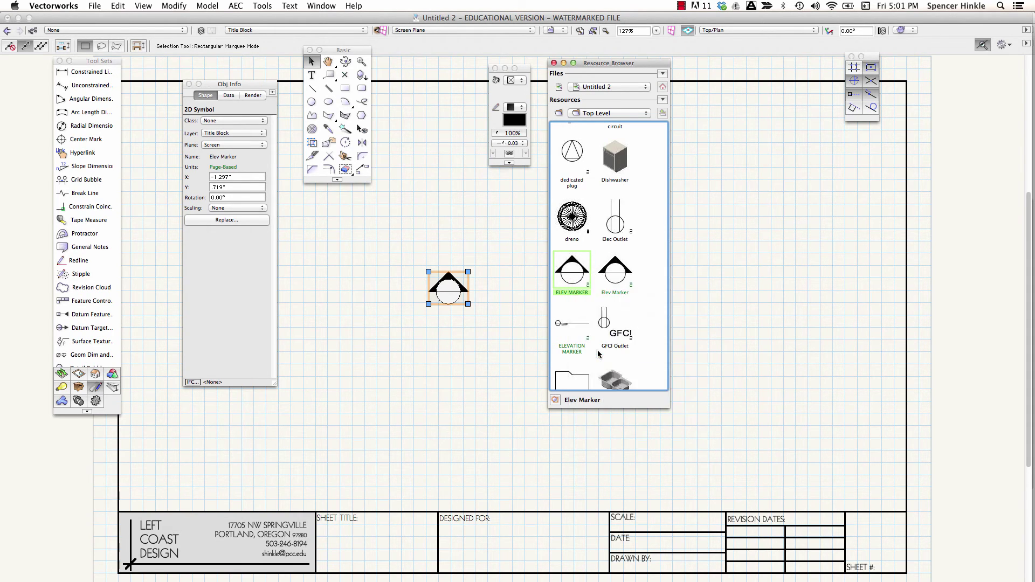
pyautogui.click(620, 220)
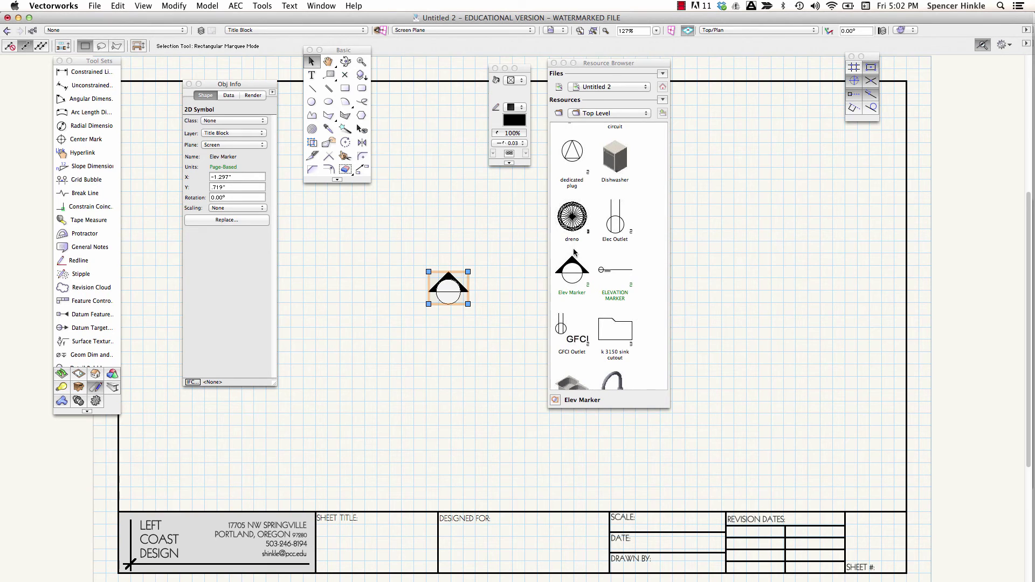
# - Place two Elev Marker instances, rotated -90° to point right and -180° to point down
pyautogui.moveTo(606, 63); pyautogui.dragTo(743, 76)
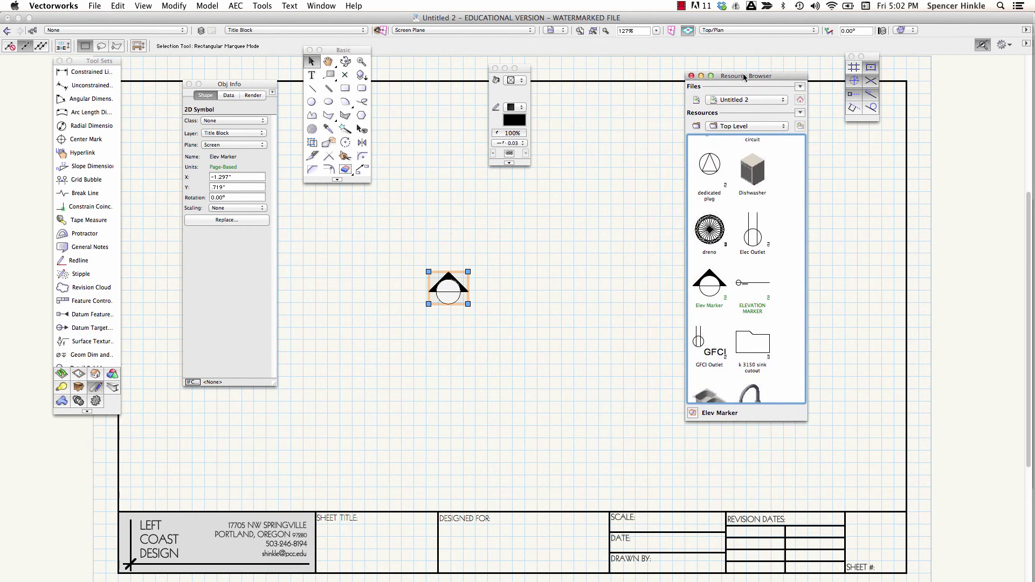
pyautogui.doubleClick(710, 290)
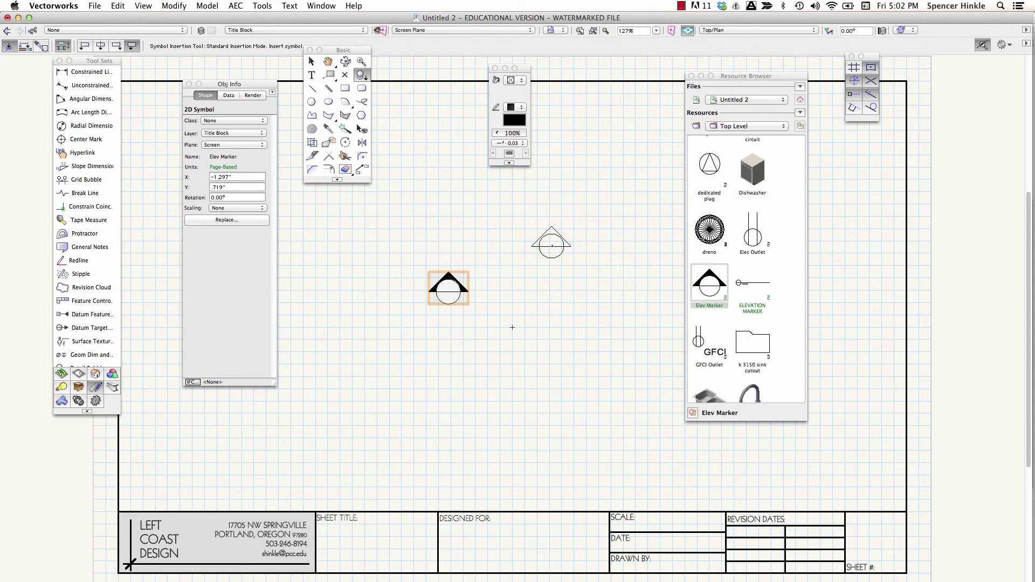
pyautogui.click(552, 246)
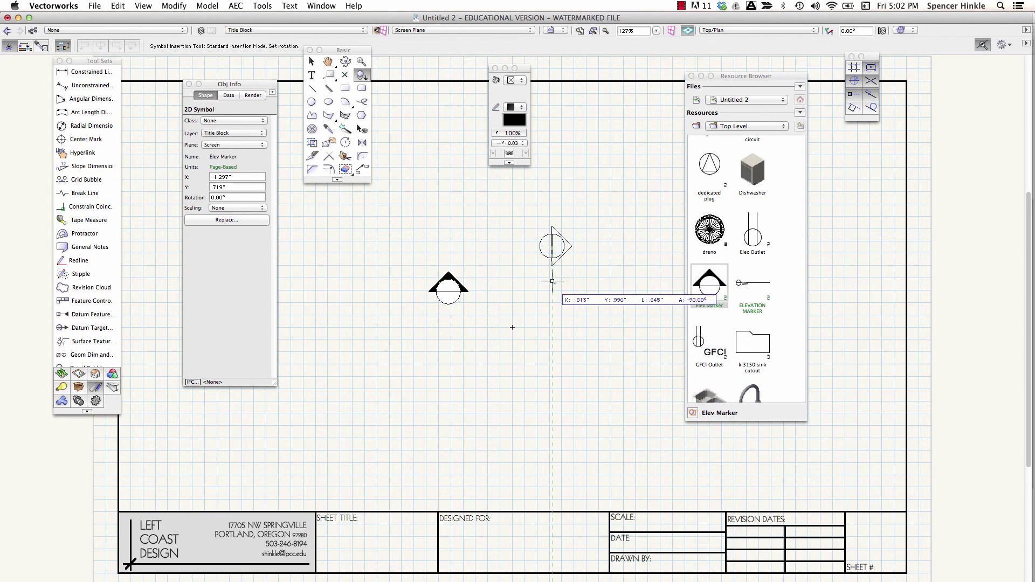
pyautogui.click(552, 286)
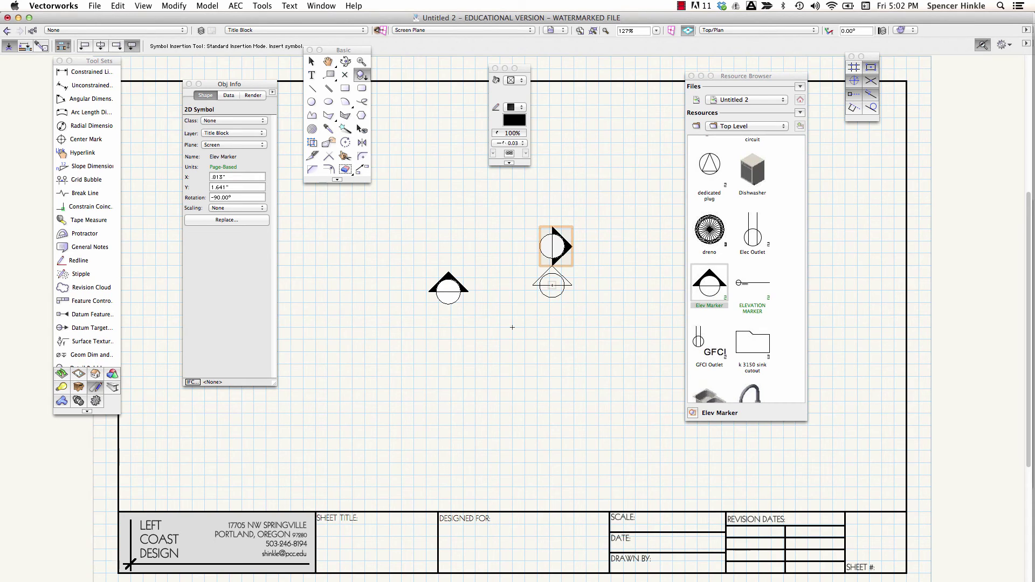
pyautogui.click(555, 330)
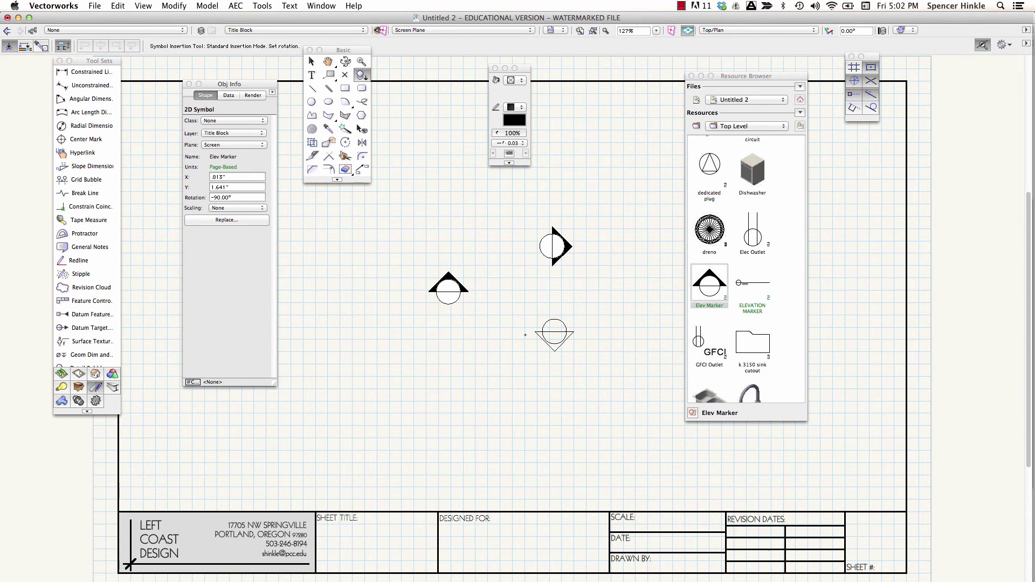
pyautogui.click(526, 329)
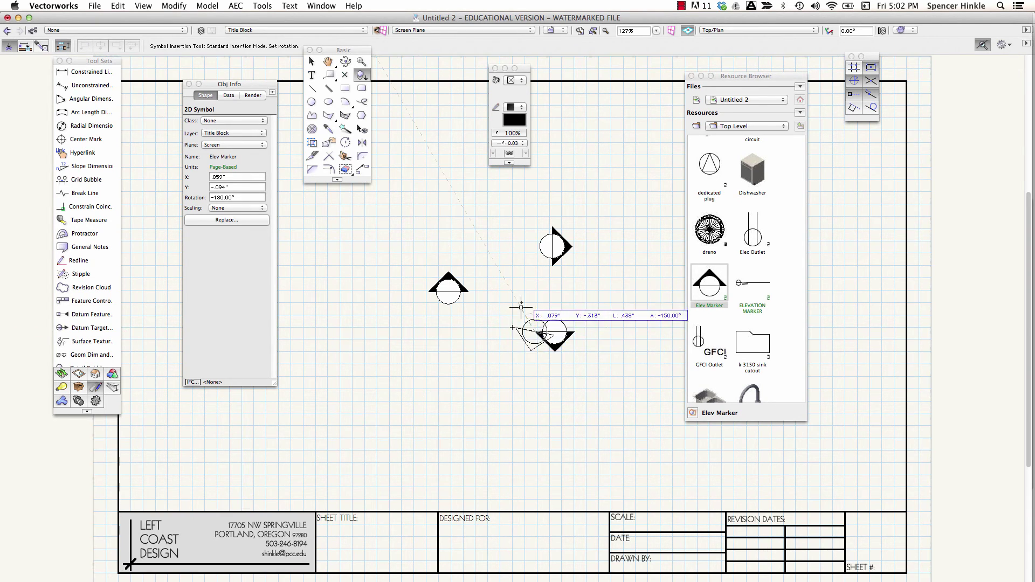
# - Undo a stray 60° marker, add one rotated 90° to point left, then deselect
pyautogui.click(553, 301)
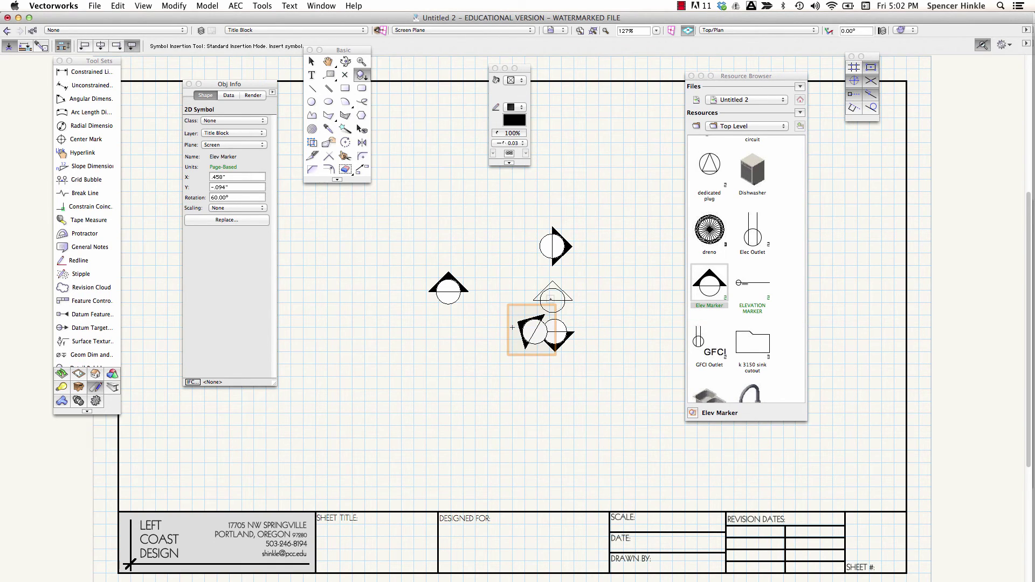
pyautogui.press('super+z')
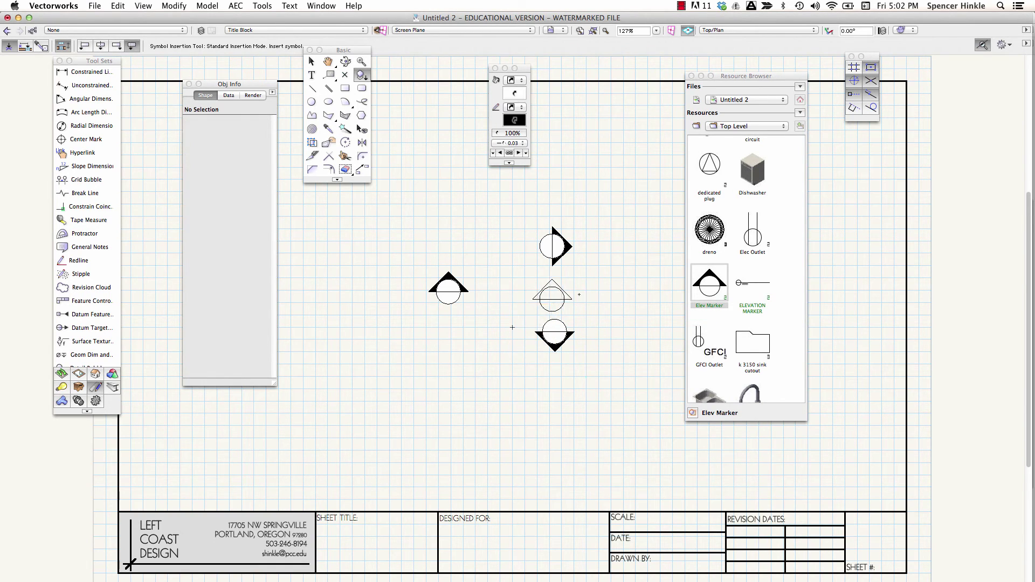
pyautogui.click(504, 284)
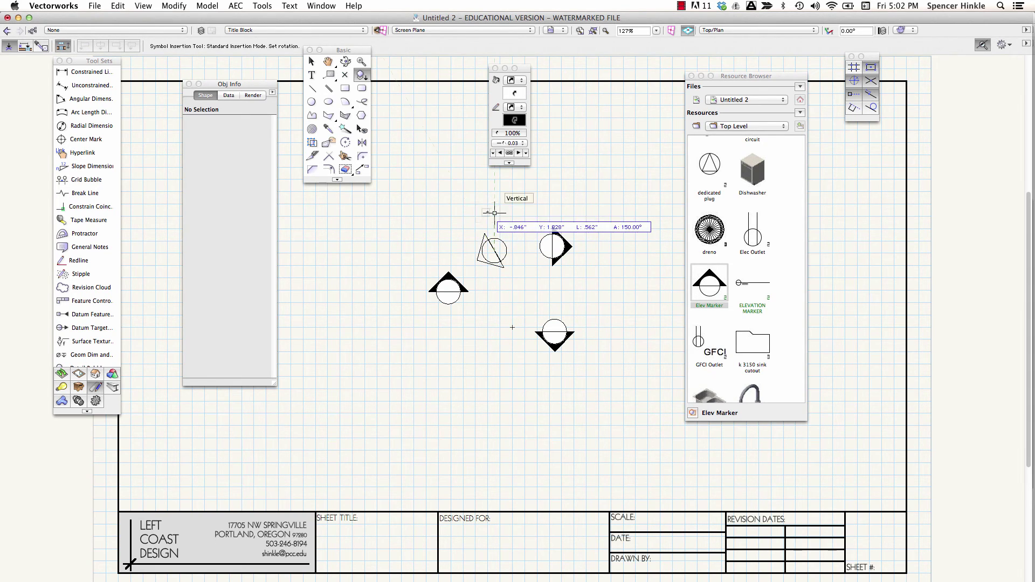
pyautogui.click(494, 210)
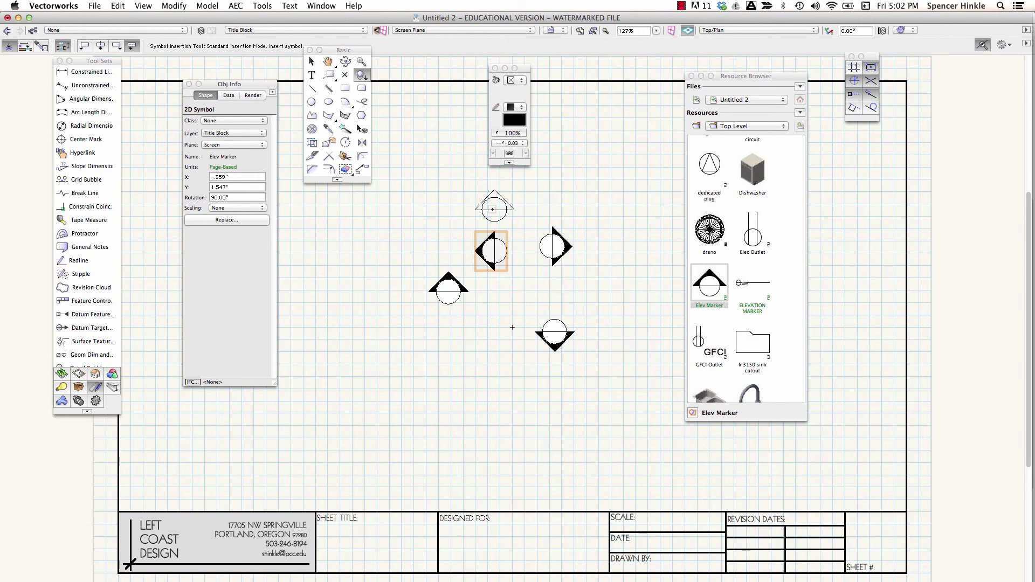
pyautogui.click(311, 61)
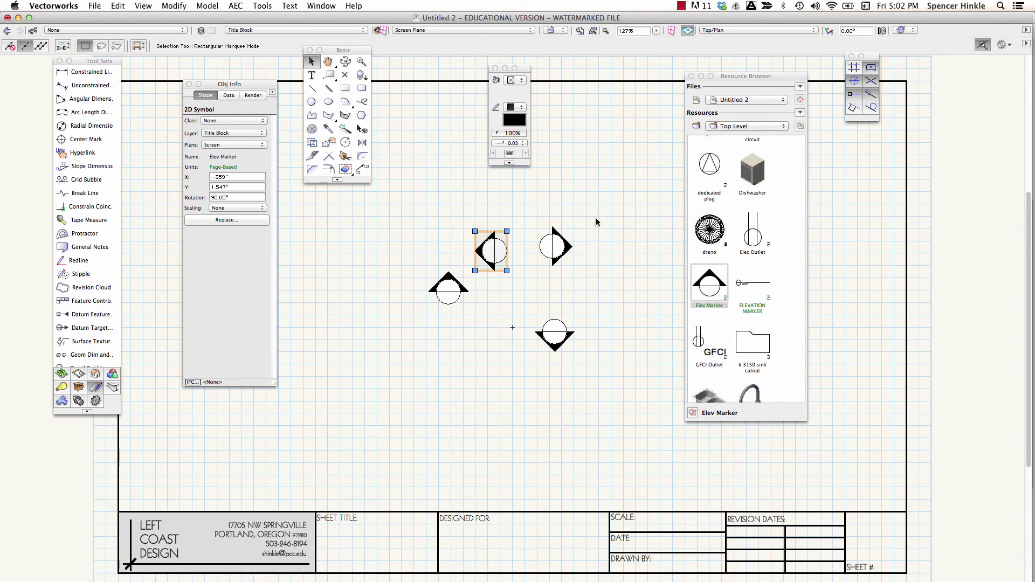
pyautogui.click(624, 216)
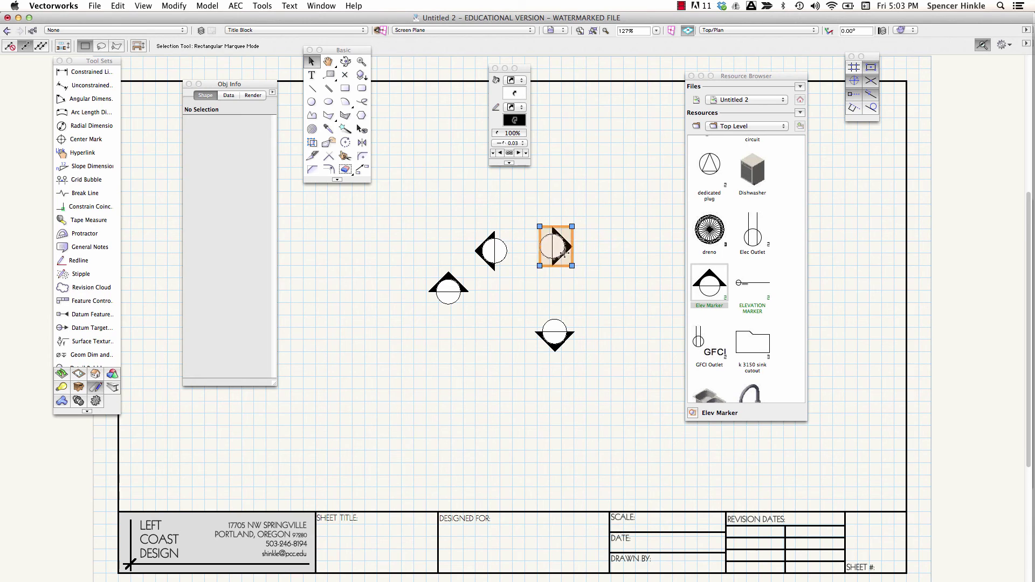
# - Edit the Elev Marker's 2D Component and move its geometry around, ending back at the origin
pyautogui.doubleClick(564, 252)
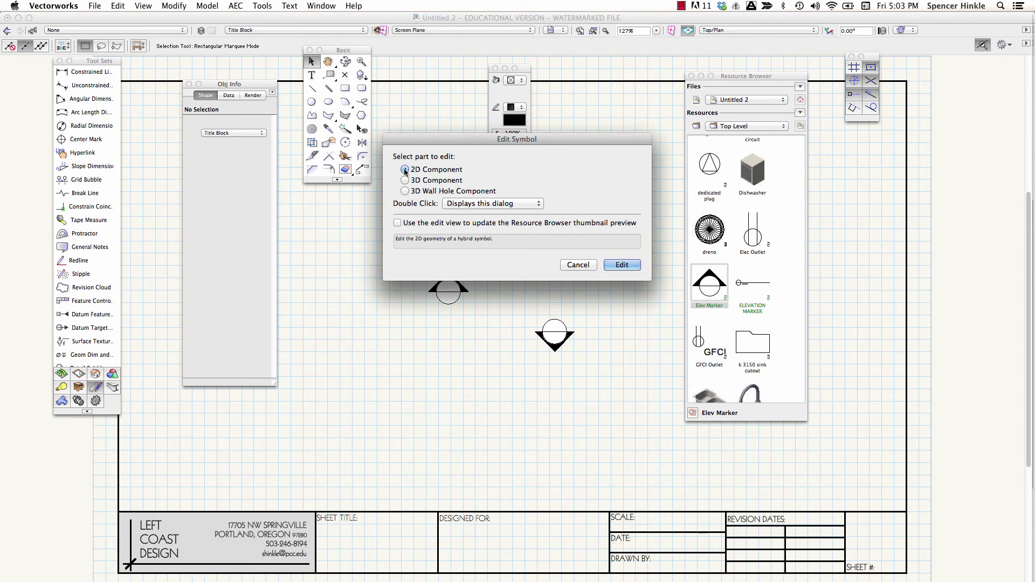
pyautogui.click(624, 266)
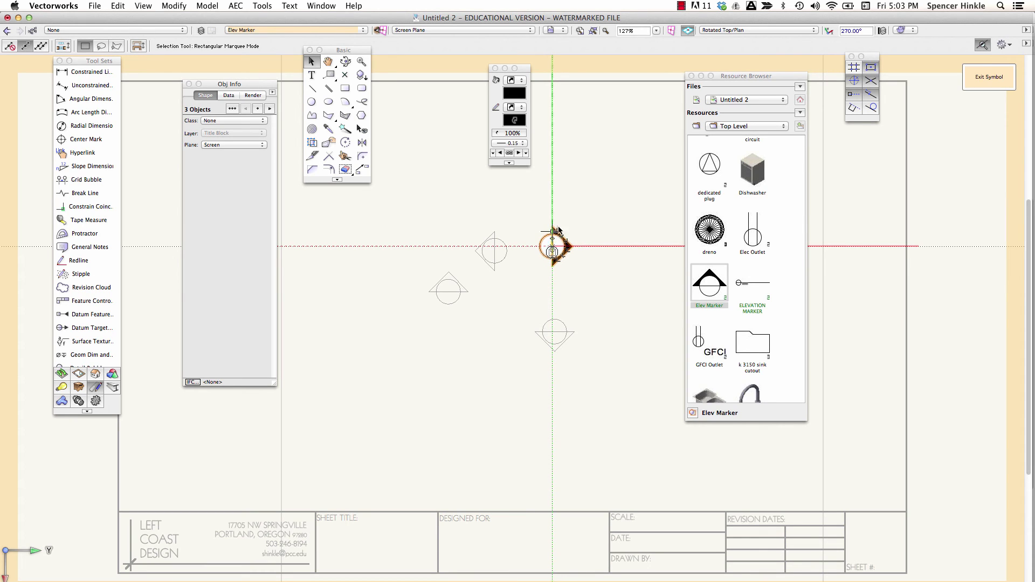
pyautogui.click(527, 218)
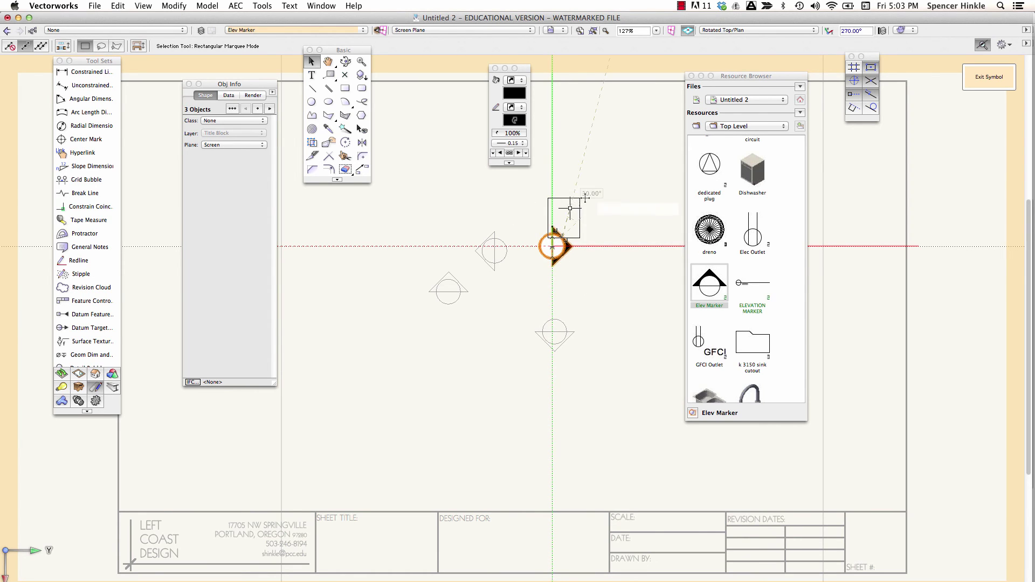
pyautogui.click(597, 202)
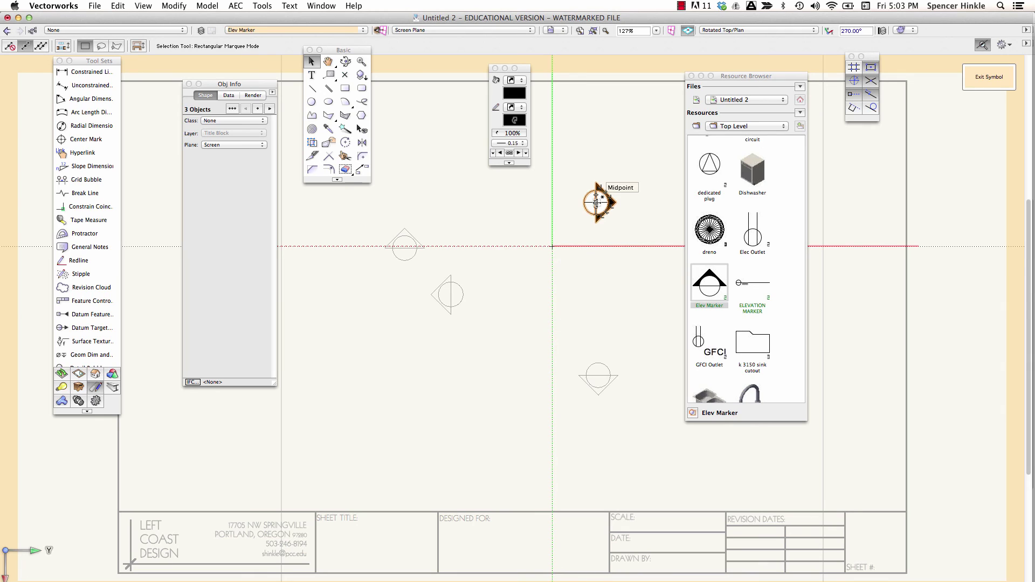
pyautogui.click(553, 248)
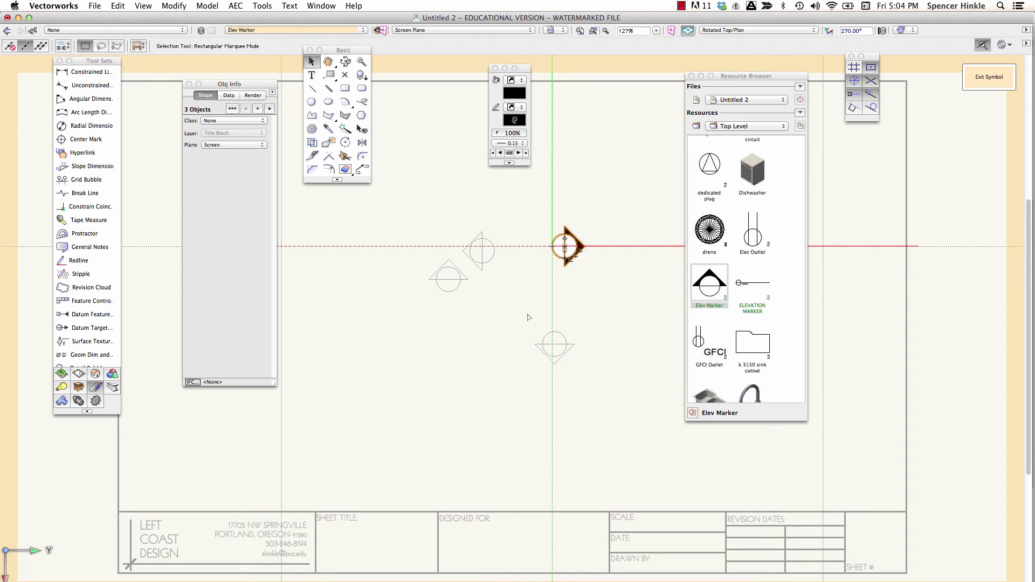
pyautogui.press('Delete')
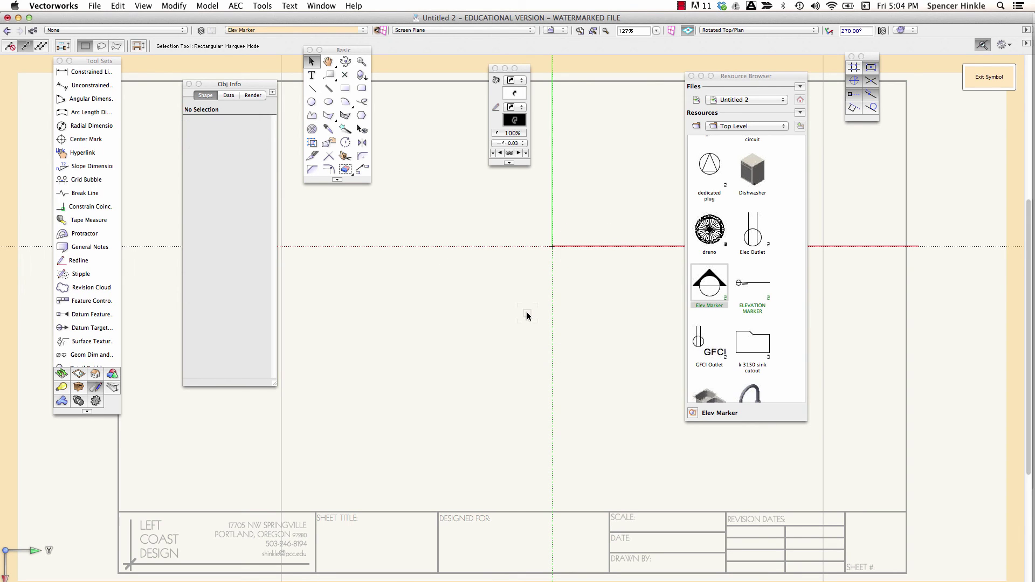
pyautogui.press('super+z')
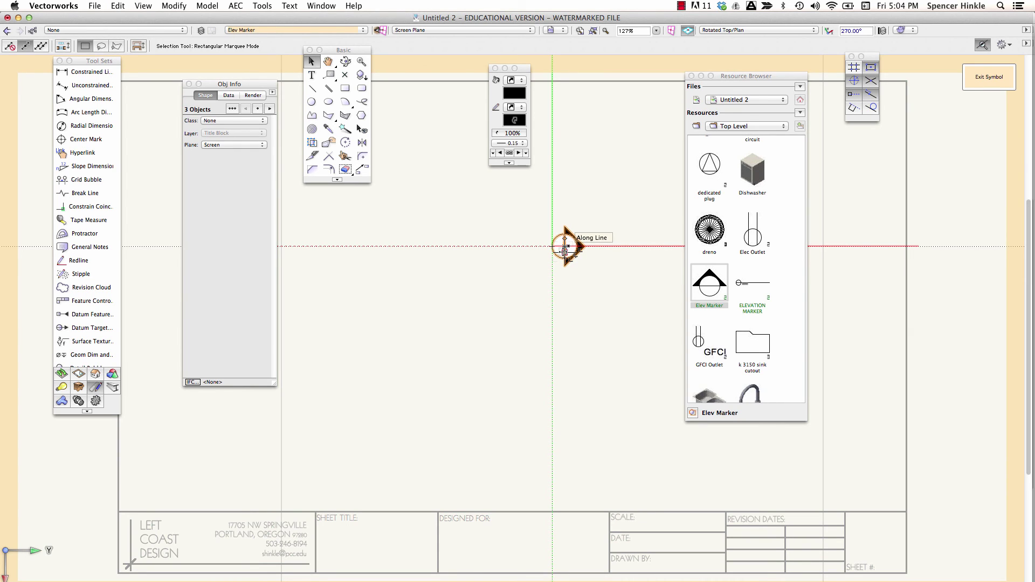
pyautogui.press('super+z')
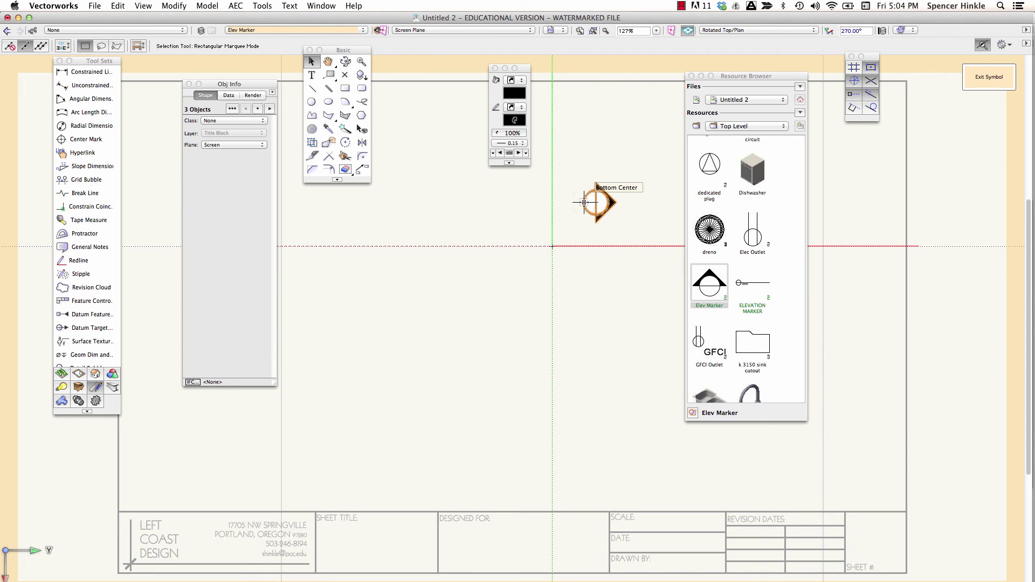
pyautogui.moveTo(584, 202); pyautogui.dragTo(547, 252)
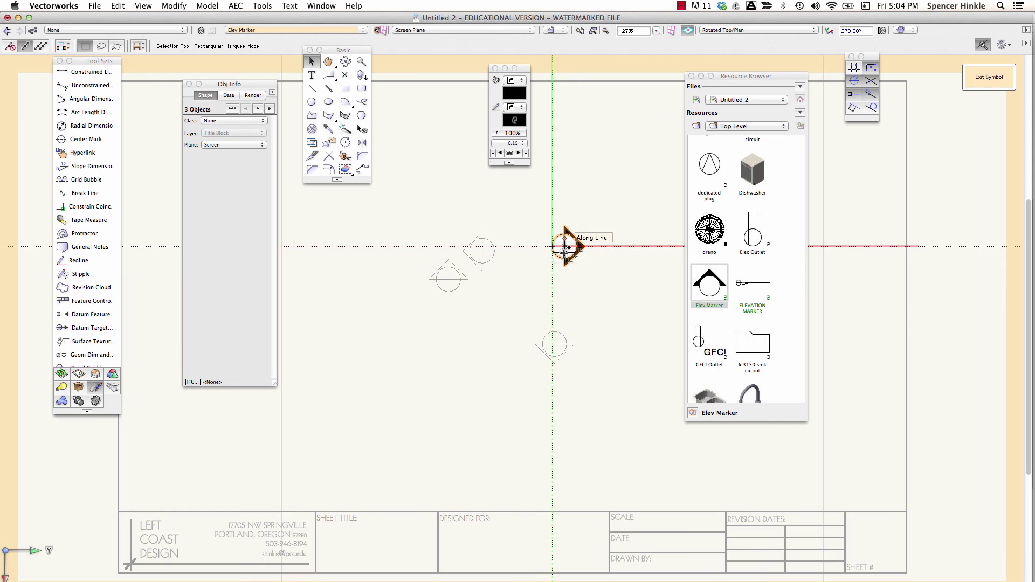
pyautogui.click(573, 201)
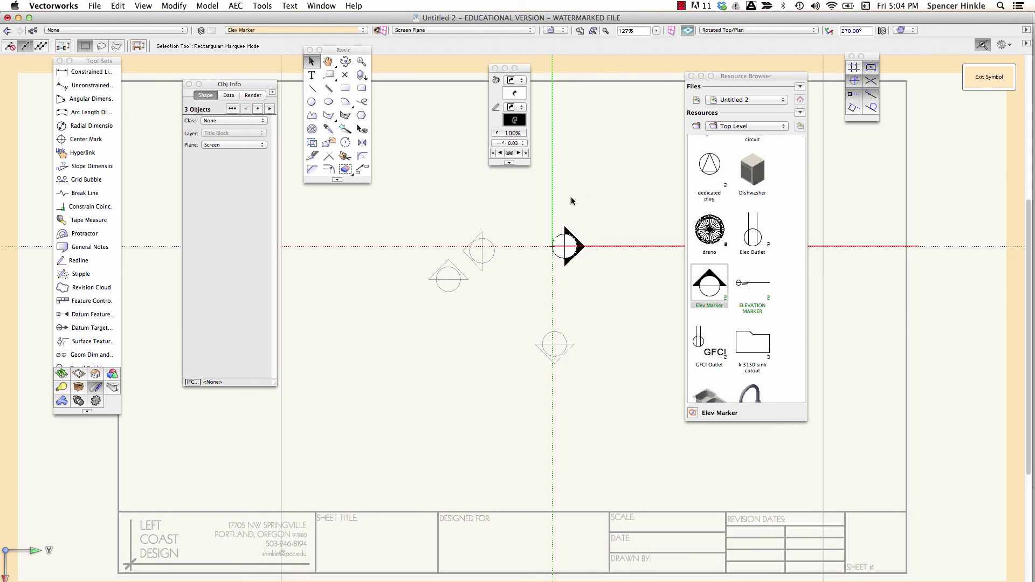
pyautogui.click(564, 231)
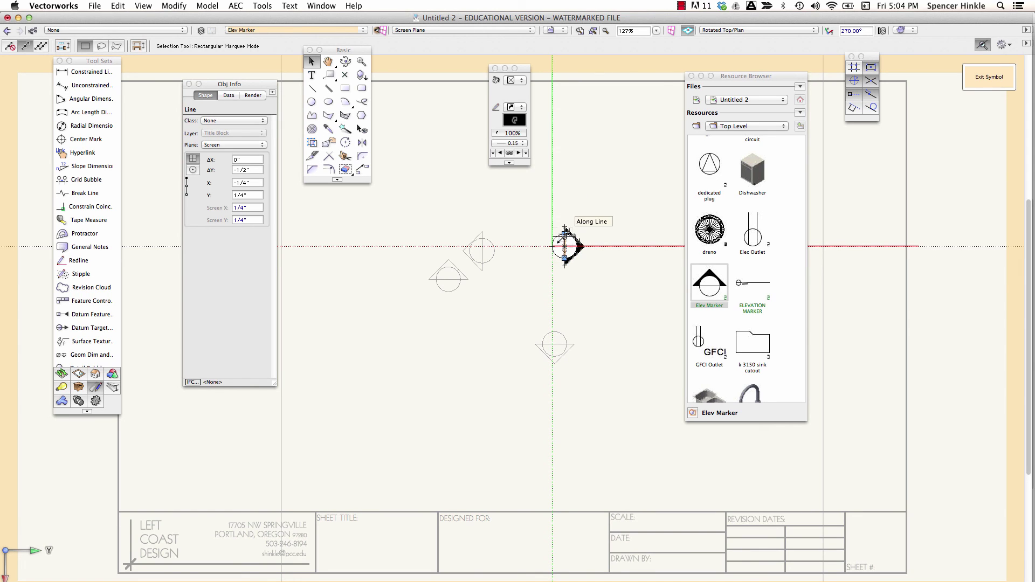
pyautogui.click(565, 231)
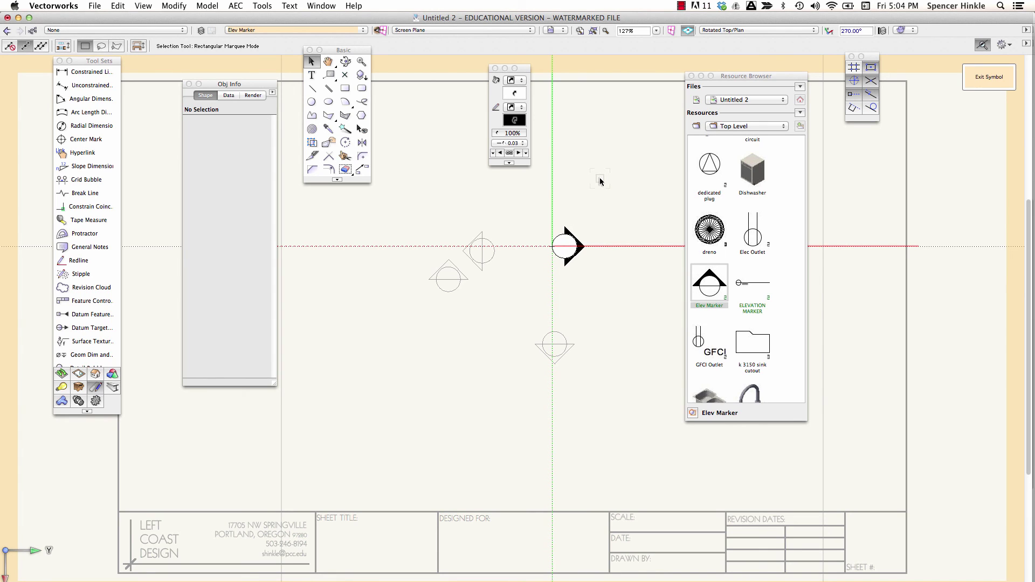
pyautogui.click(988, 85)
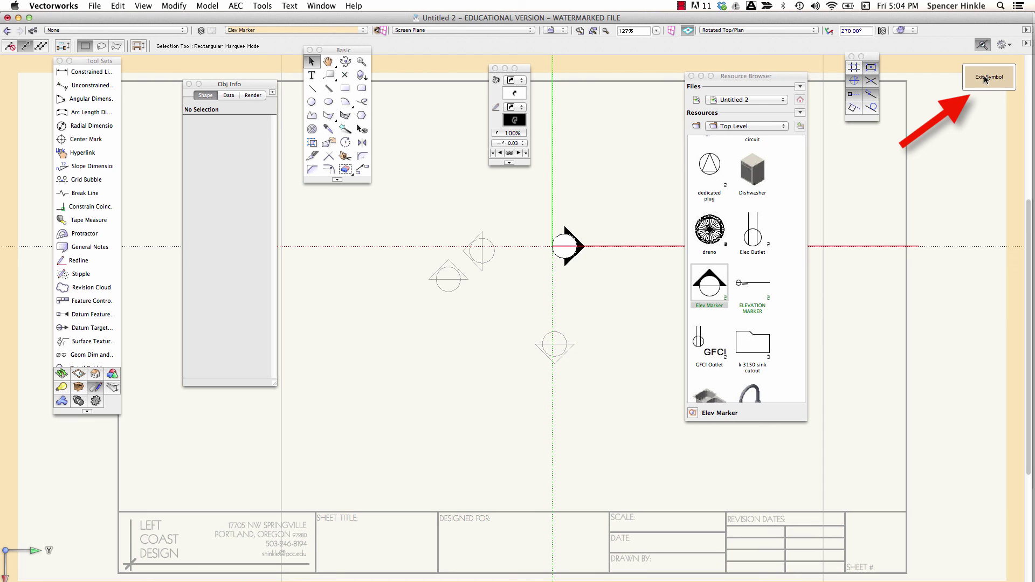
# - Exit the symbol and insert another Elev Marker at 0° rotation below the others
pyautogui.click(984, 78)
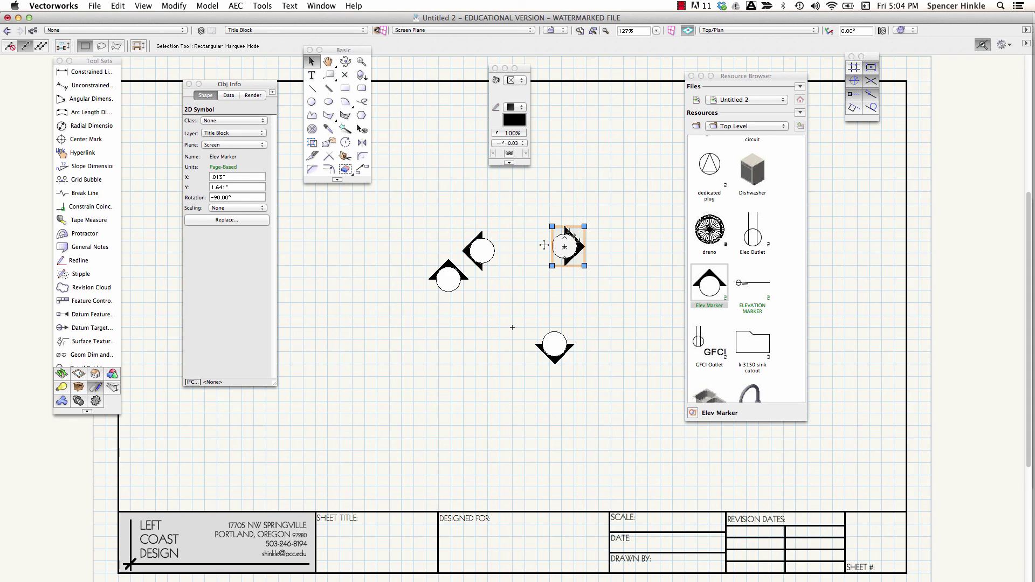
pyautogui.doubleClick(710, 286)
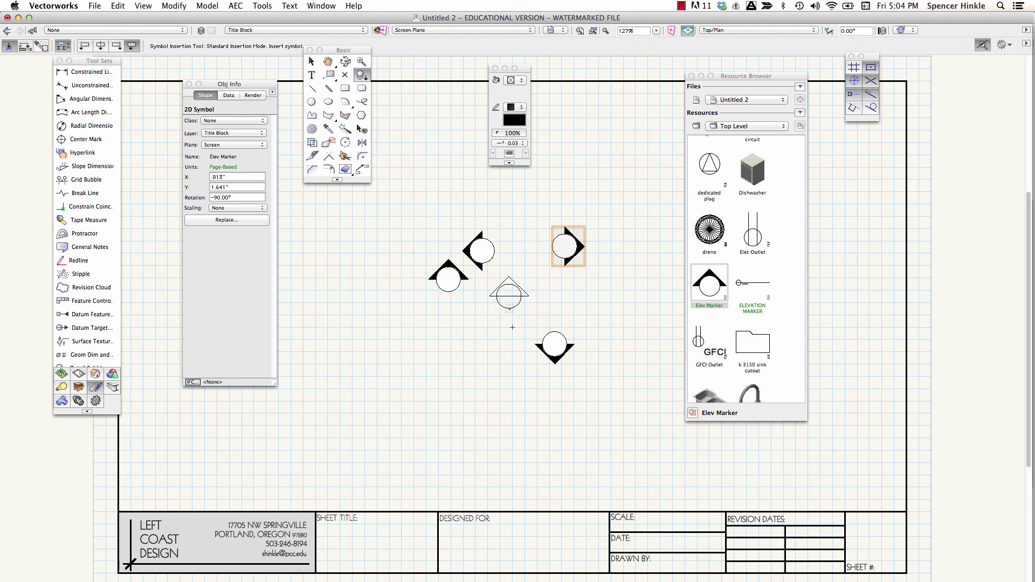
pyautogui.click(509, 309)
pyautogui.click(509, 310)
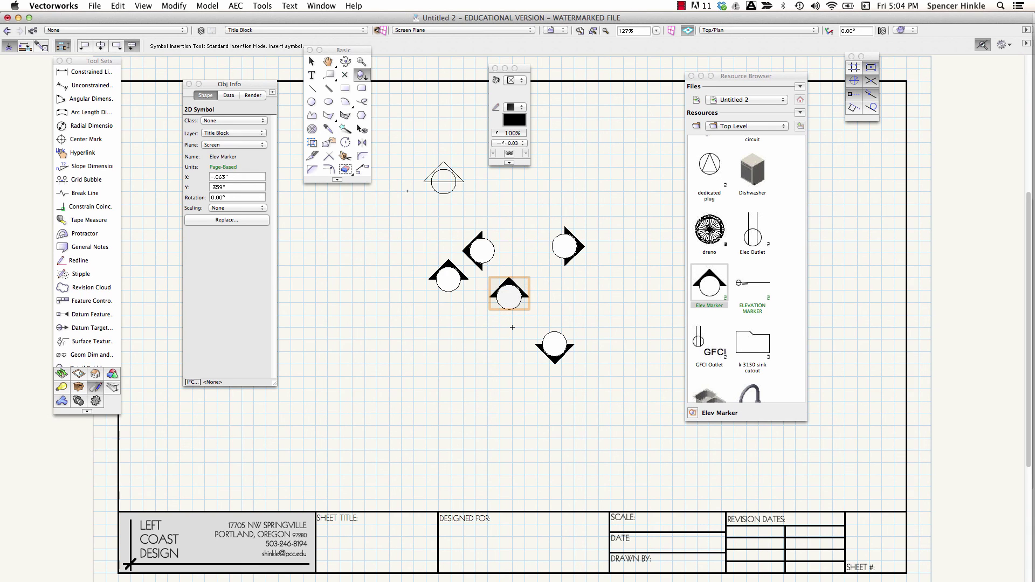
pyautogui.click(312, 64)
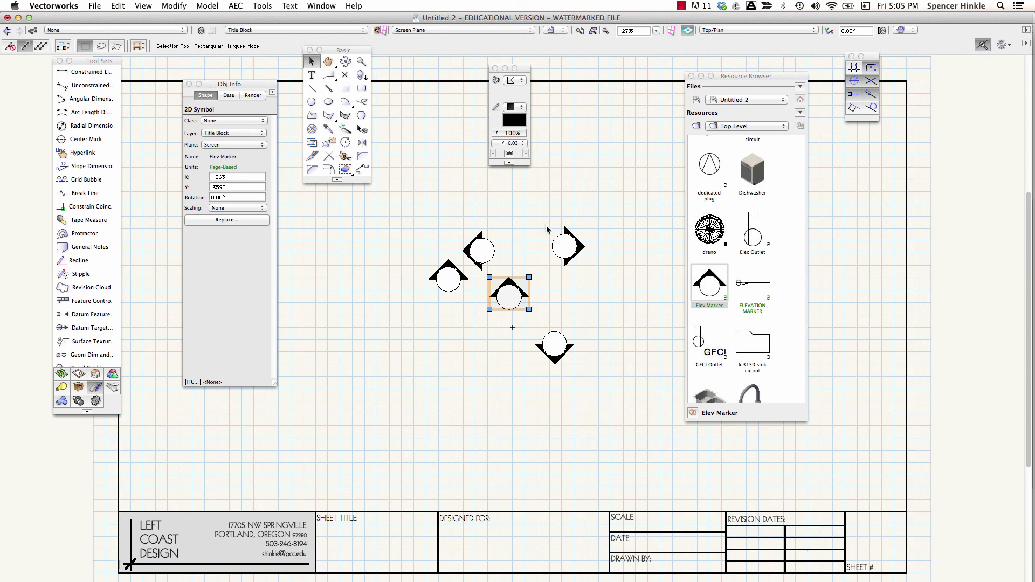
# - Edit the Elev Marker's 2D Component and shift its circle and triangle 1/4" left onto the insertion point
pyautogui.doubleClick(565, 246)
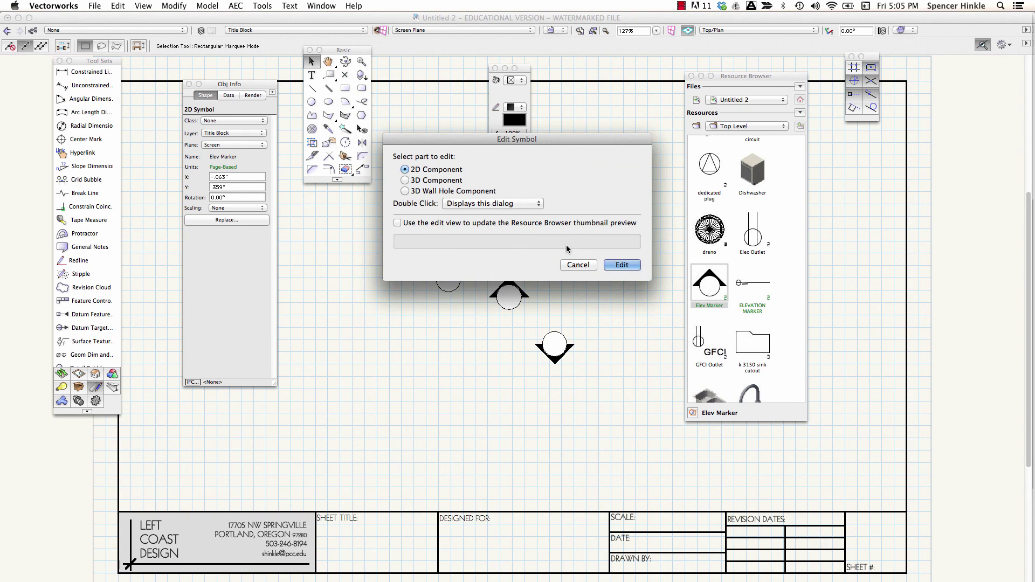
pyautogui.click(622, 265)
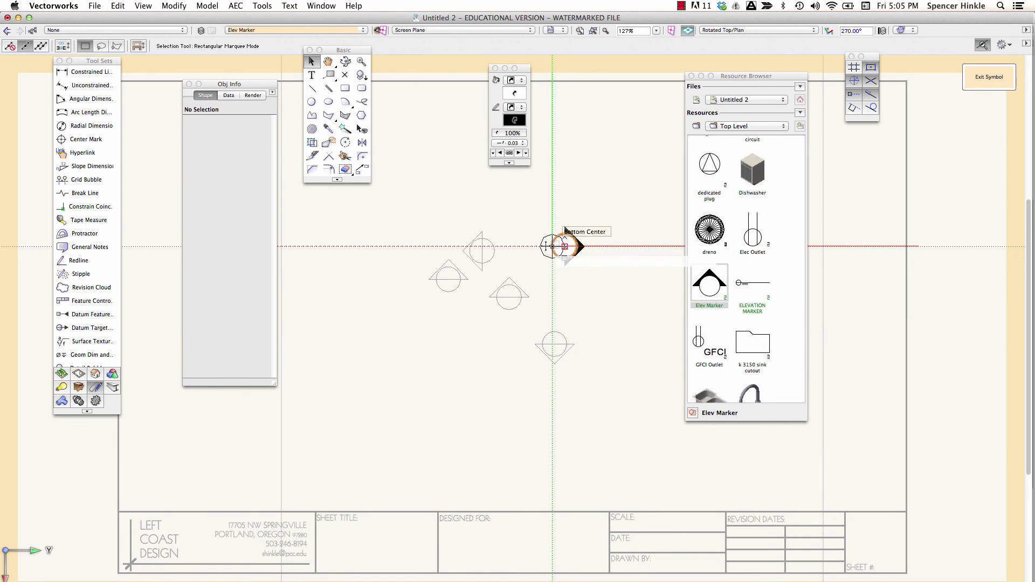
pyautogui.moveTo(561, 246); pyautogui.dragTo(549, 248)
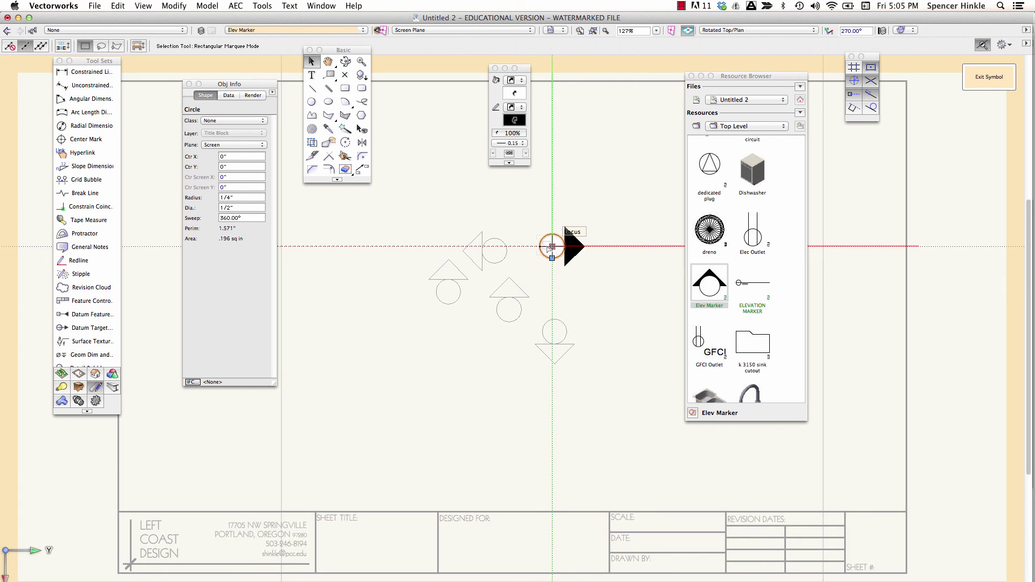
pyautogui.press('super+s')
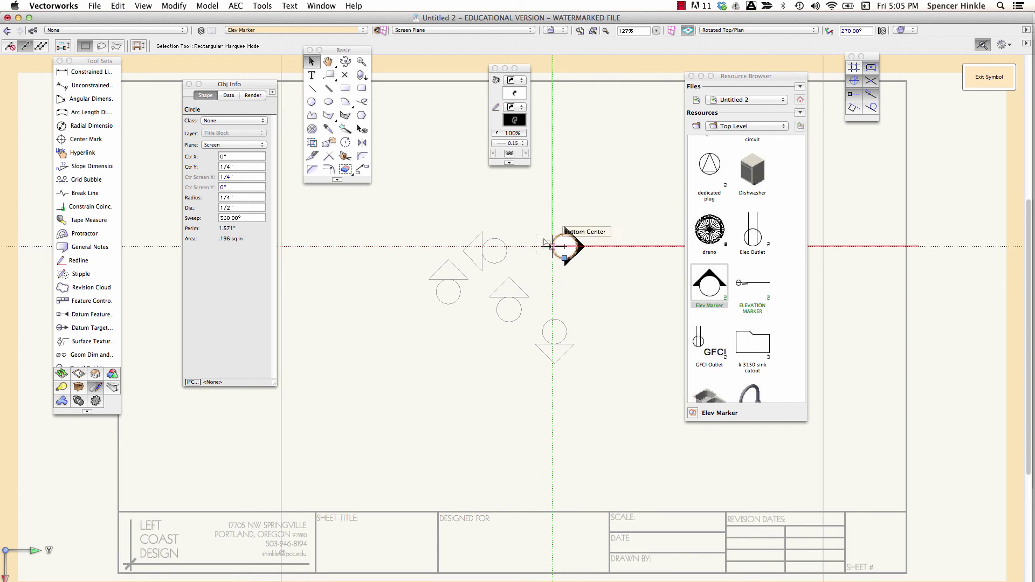
pyautogui.press('super+z')
pyautogui.moveTo(534, 213)
pyautogui.mouseDown()
pyautogui.moveTo(604, 270)
pyautogui.moveTo(602, 283)
pyautogui.mouseUp()
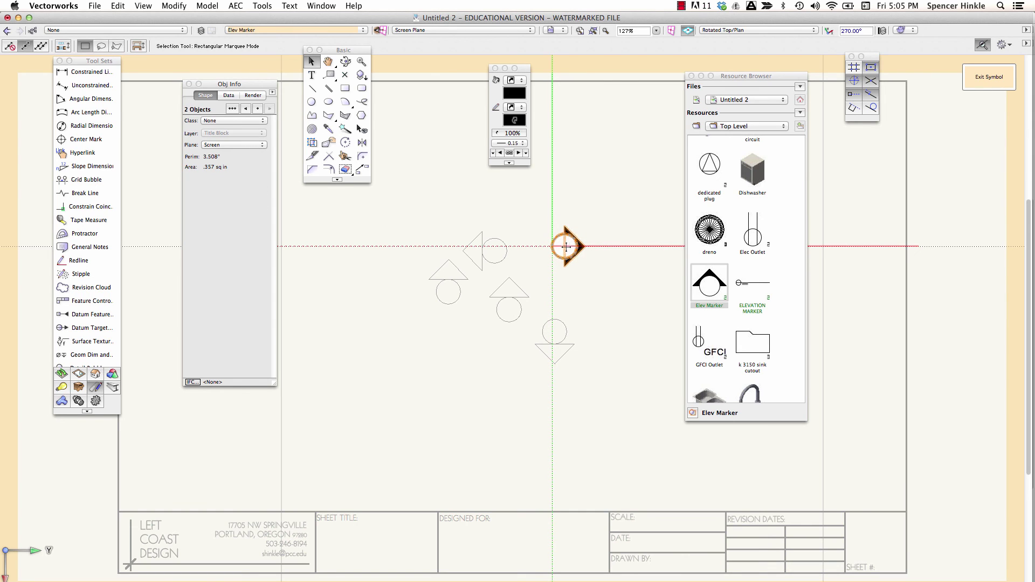
pyautogui.moveTo(566, 246); pyautogui.dragTo(553, 246)
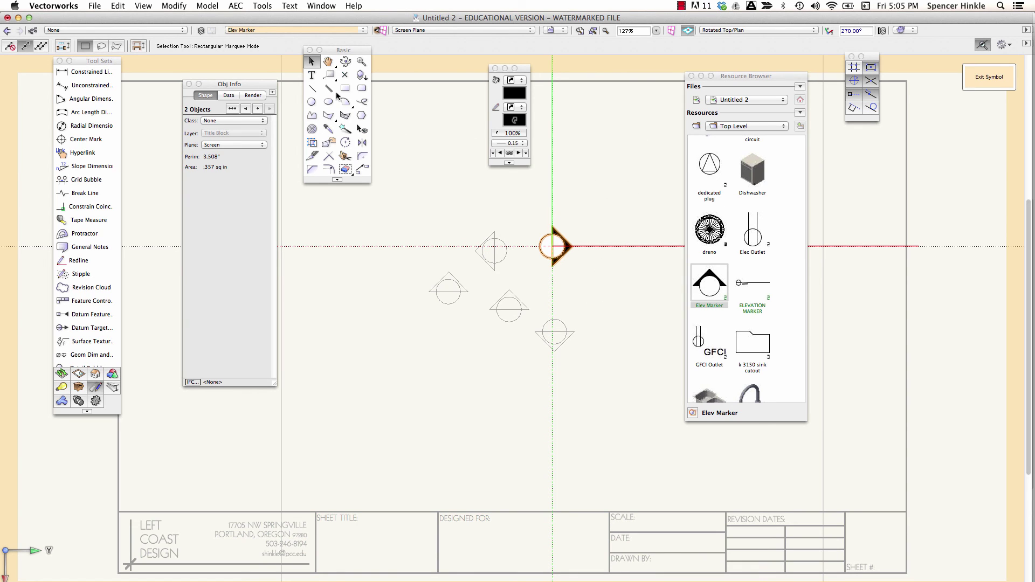
# - Draw a 1/2" vertical line across the marker circle at 0.15 thickness, then exit the symbol
pyautogui.click(311, 89)
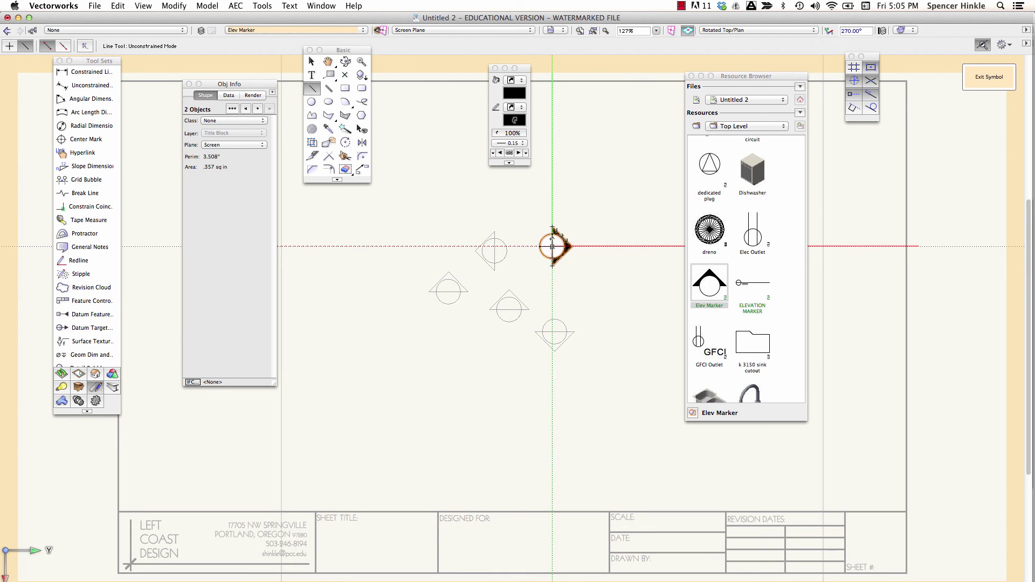
pyautogui.click(552, 246)
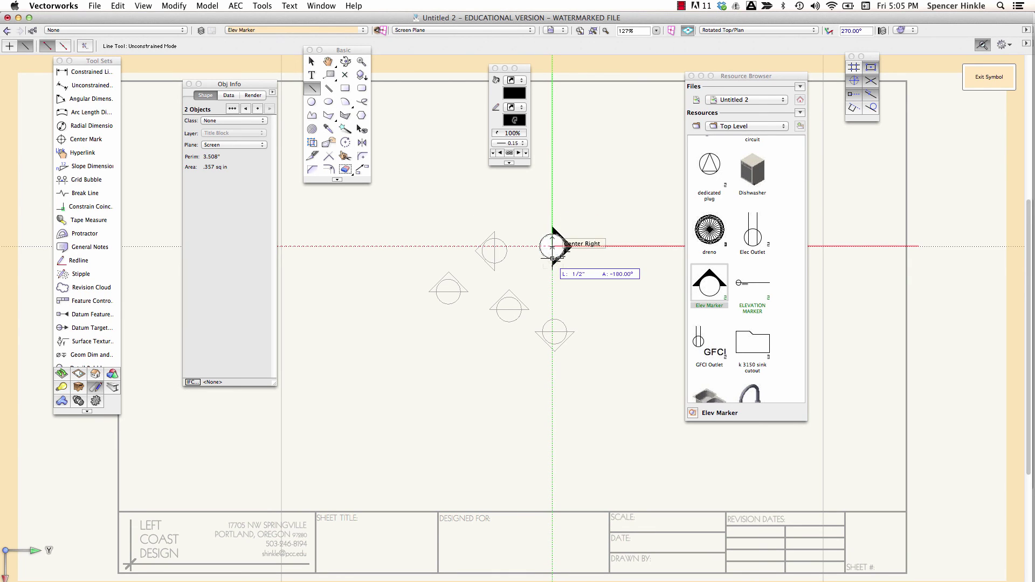
pyautogui.click(552, 259)
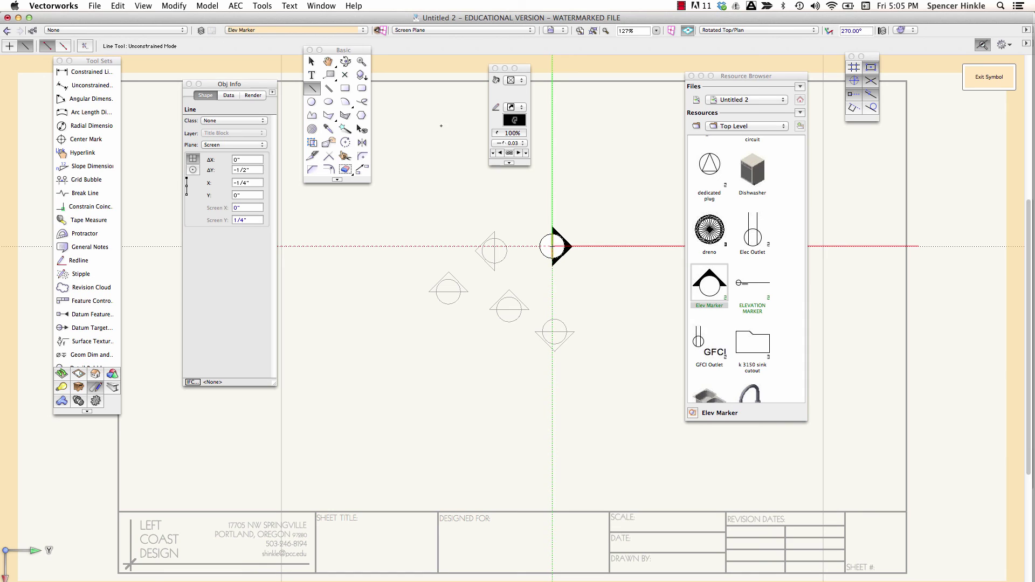
pyautogui.click(507, 144)
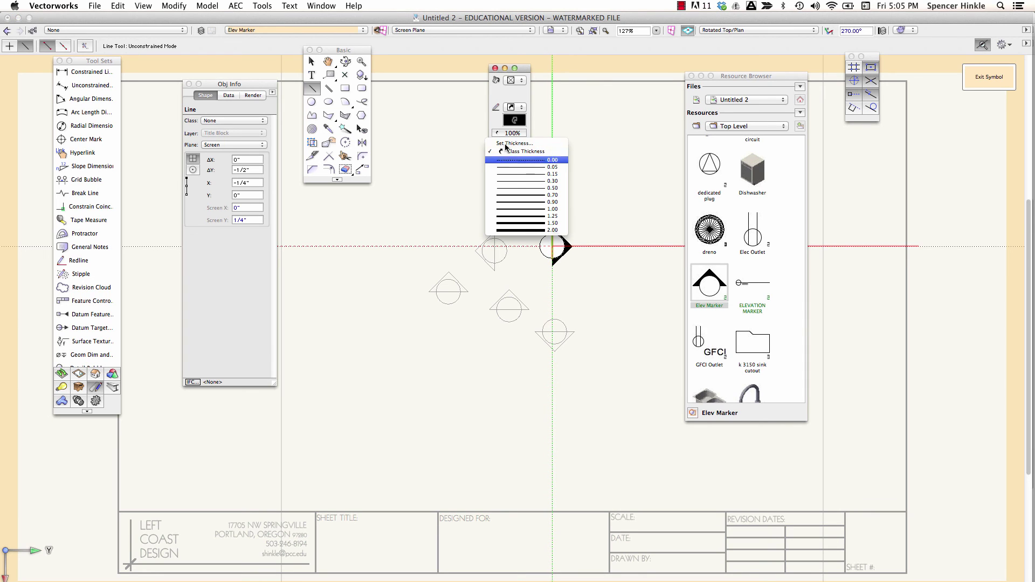
pyautogui.click(514, 175)
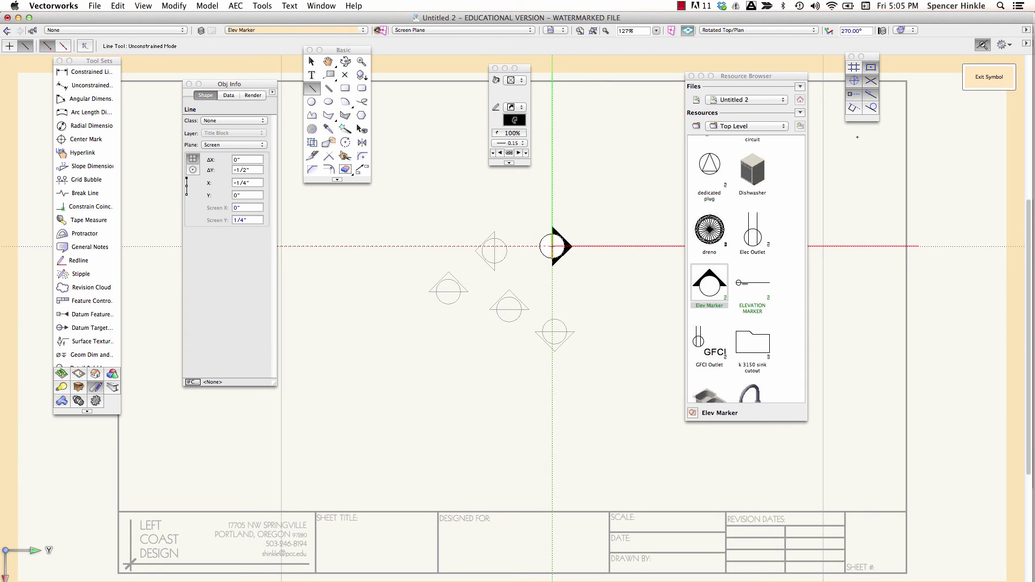
pyautogui.click(990, 78)
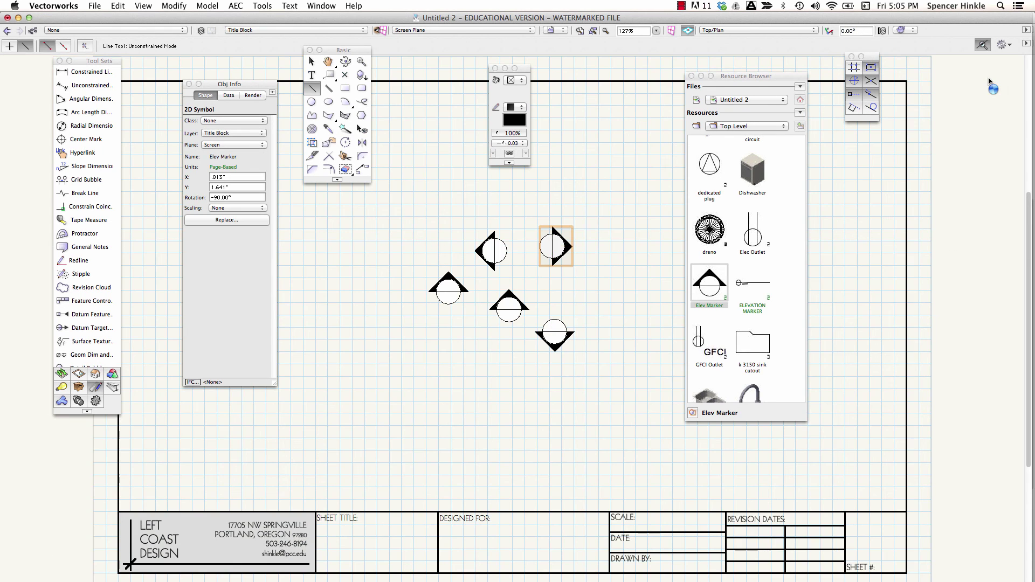